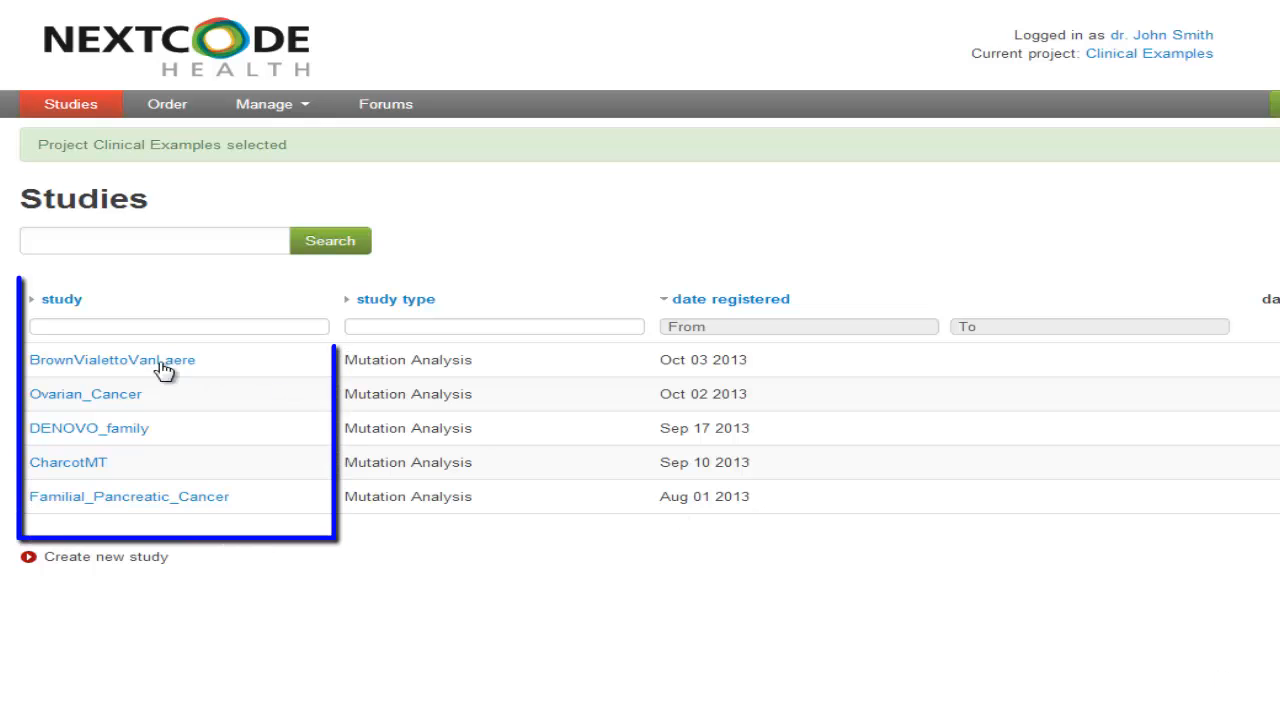
- Open the BrownVialettoVanLaere study and launch it in Sequence Miner
{"action": "left_click", "coordinate": [129, 363]}
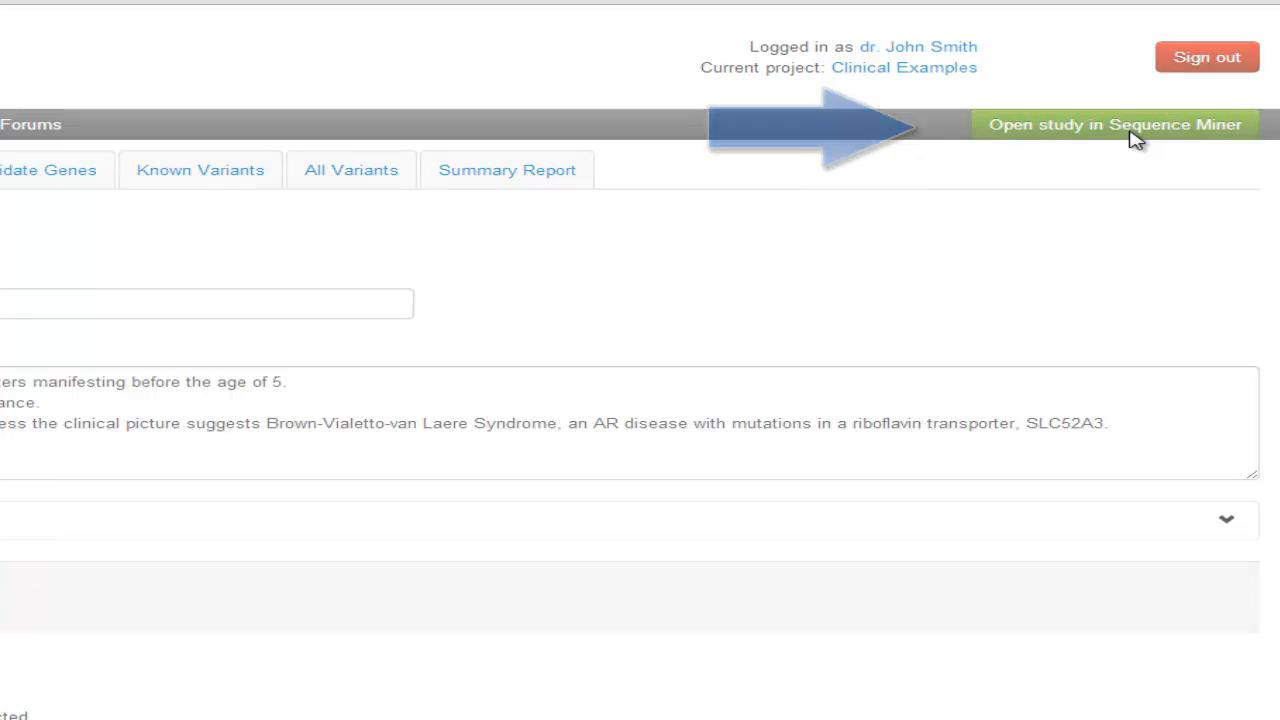
{"action": "left_click", "coordinate": [1135, 140]}
{"action": "left_click", "coordinate": [190, 556]}
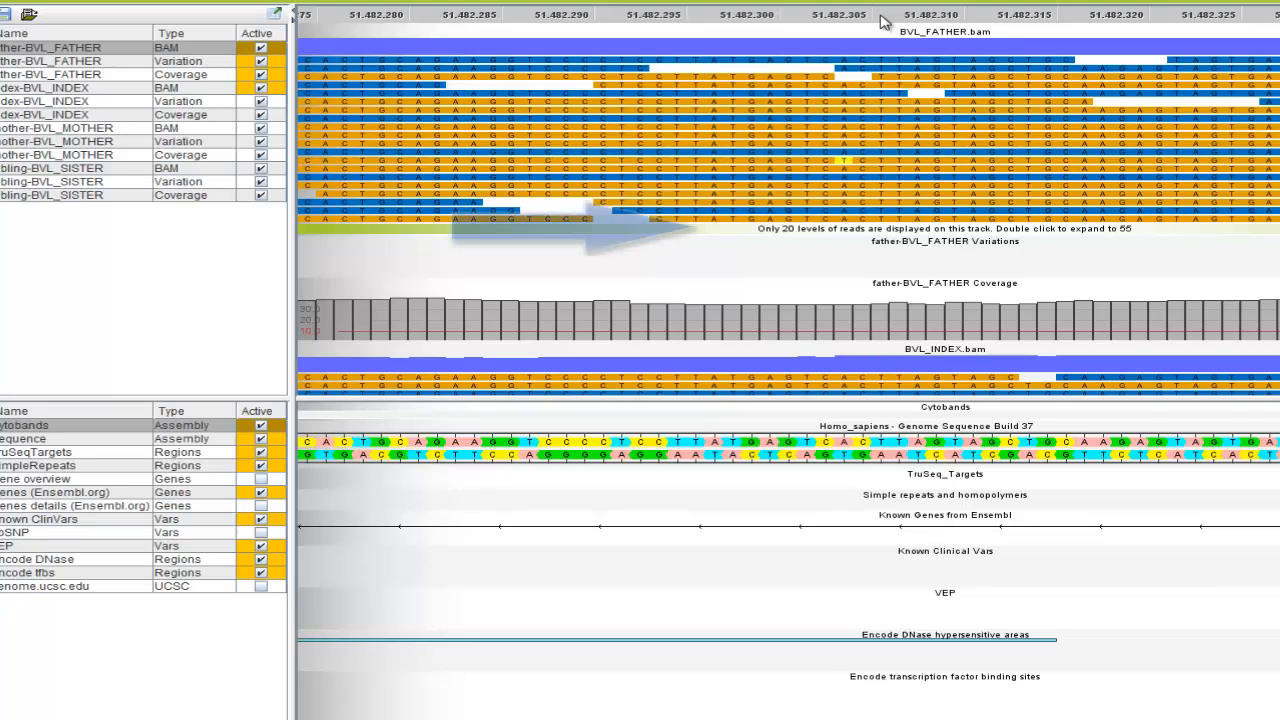
- Expand the BVL_FATHER.bam track to all read levels and open its track properties
{"action": "double_click", "coordinate": [911, 235]}
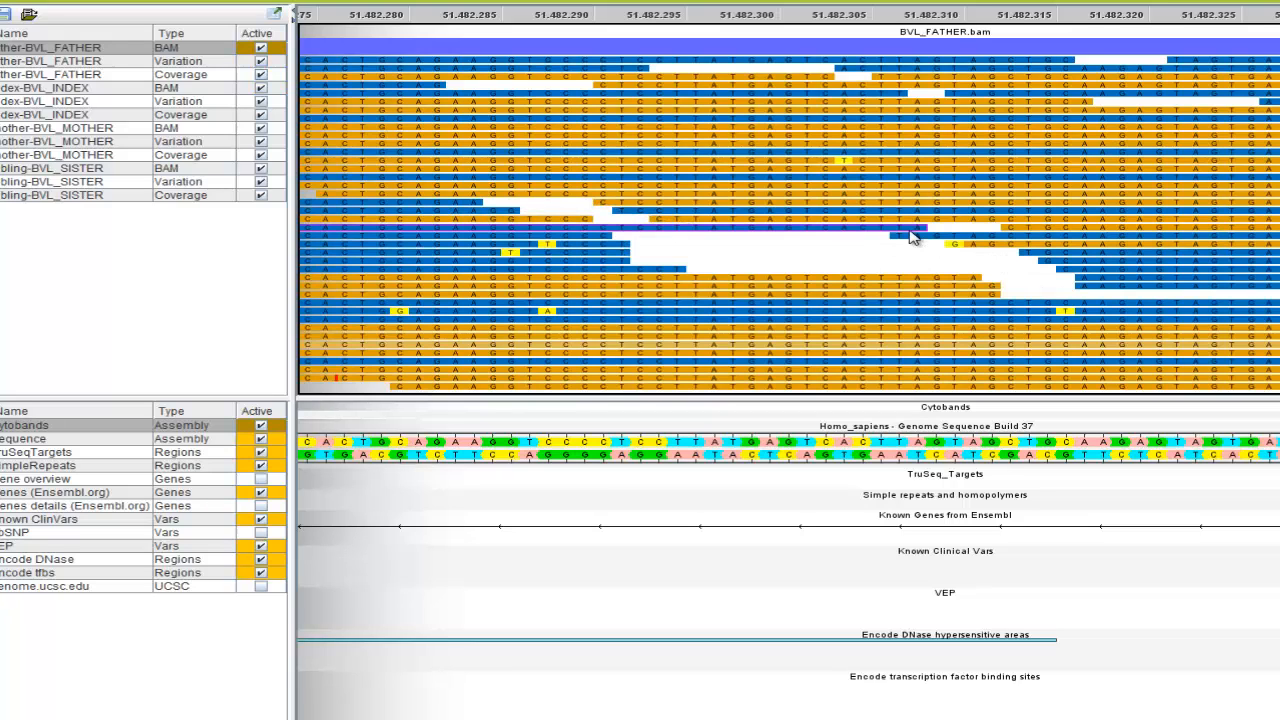
{"action": "right_click", "coordinate": [858, 207]}
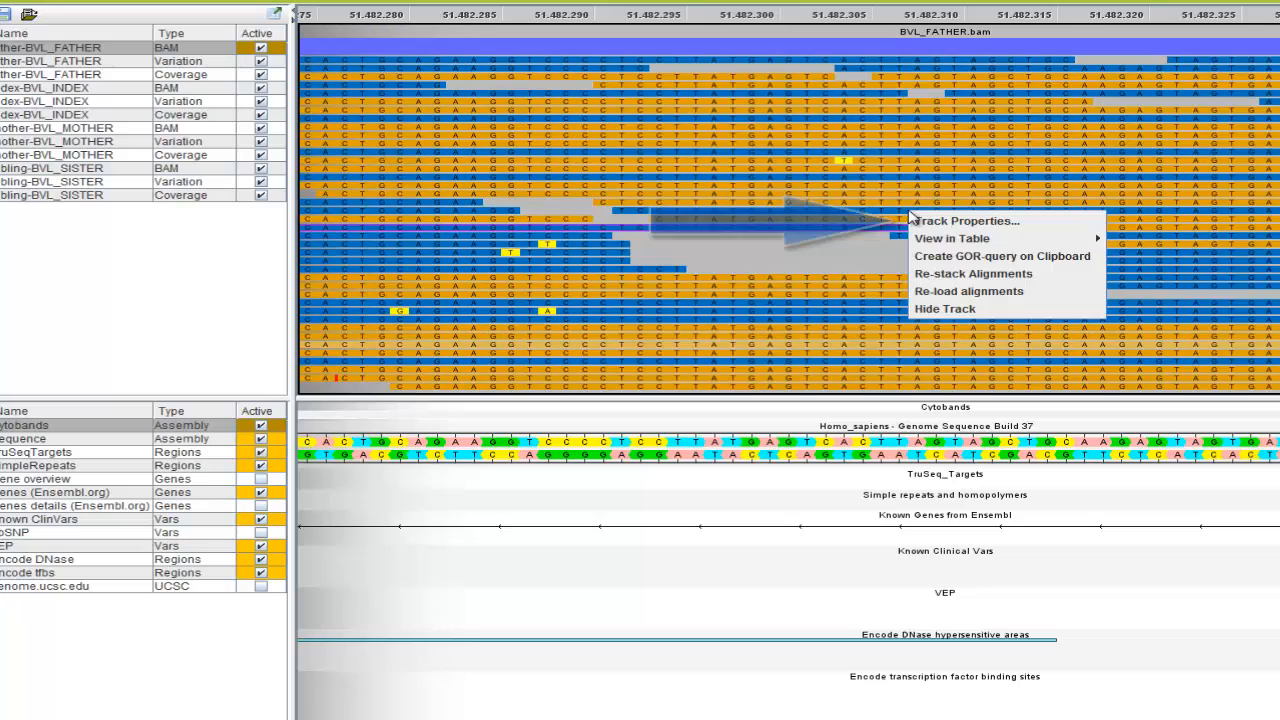
{"action": "left_click", "coordinate": [930, 218]}
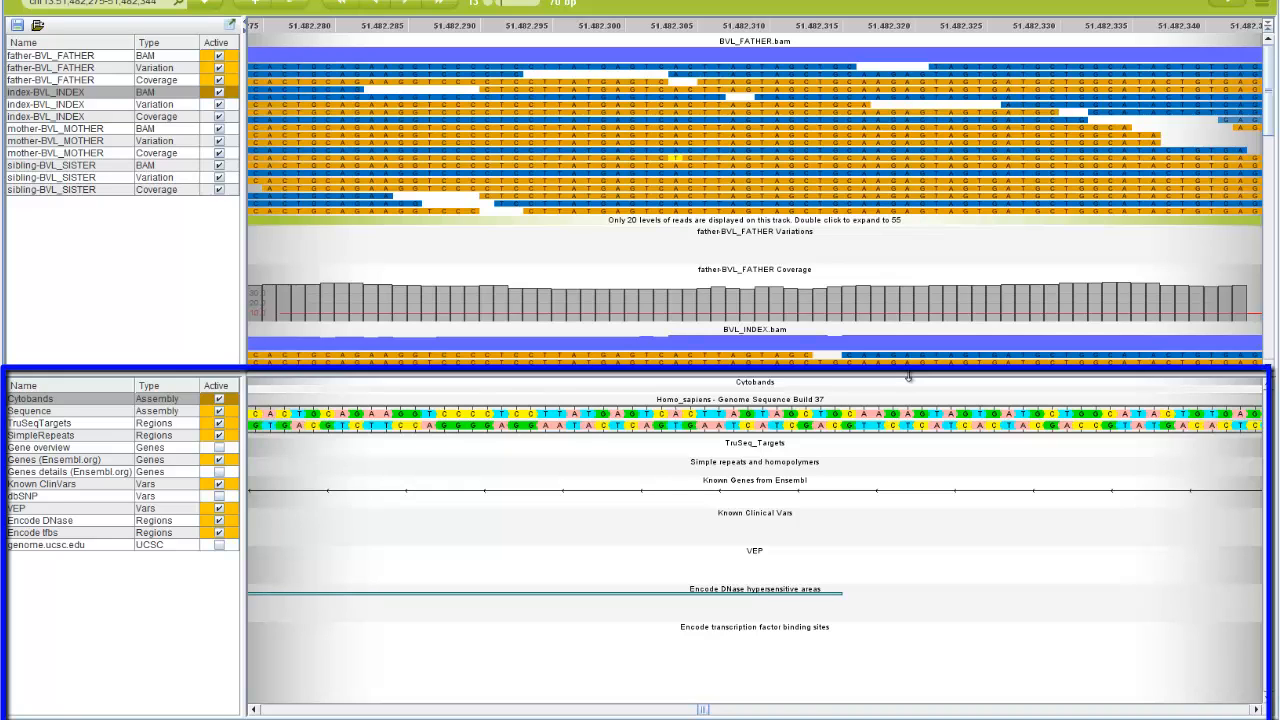
- Highlight the Known ClinVars reference track and activate the genome.ucsc.edu track
{"action": "left_click", "coordinate": [81, 497]}
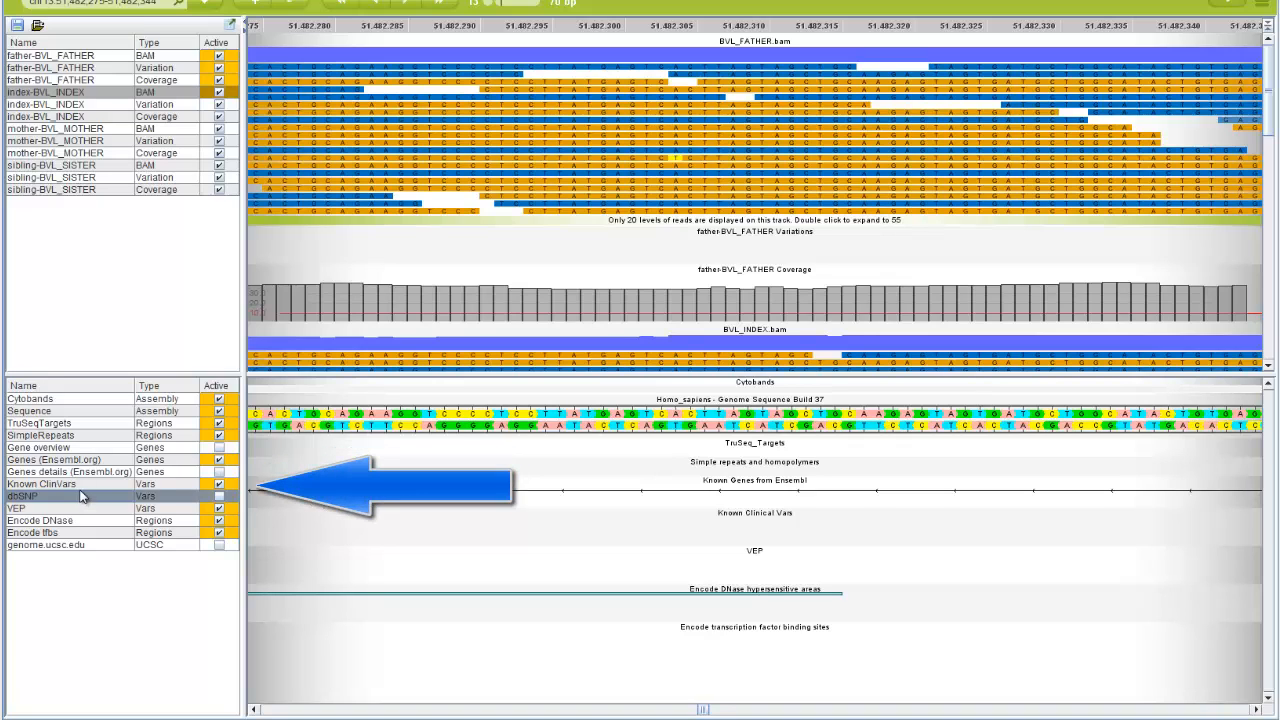
{"action": "left_click", "coordinate": [82, 487]}
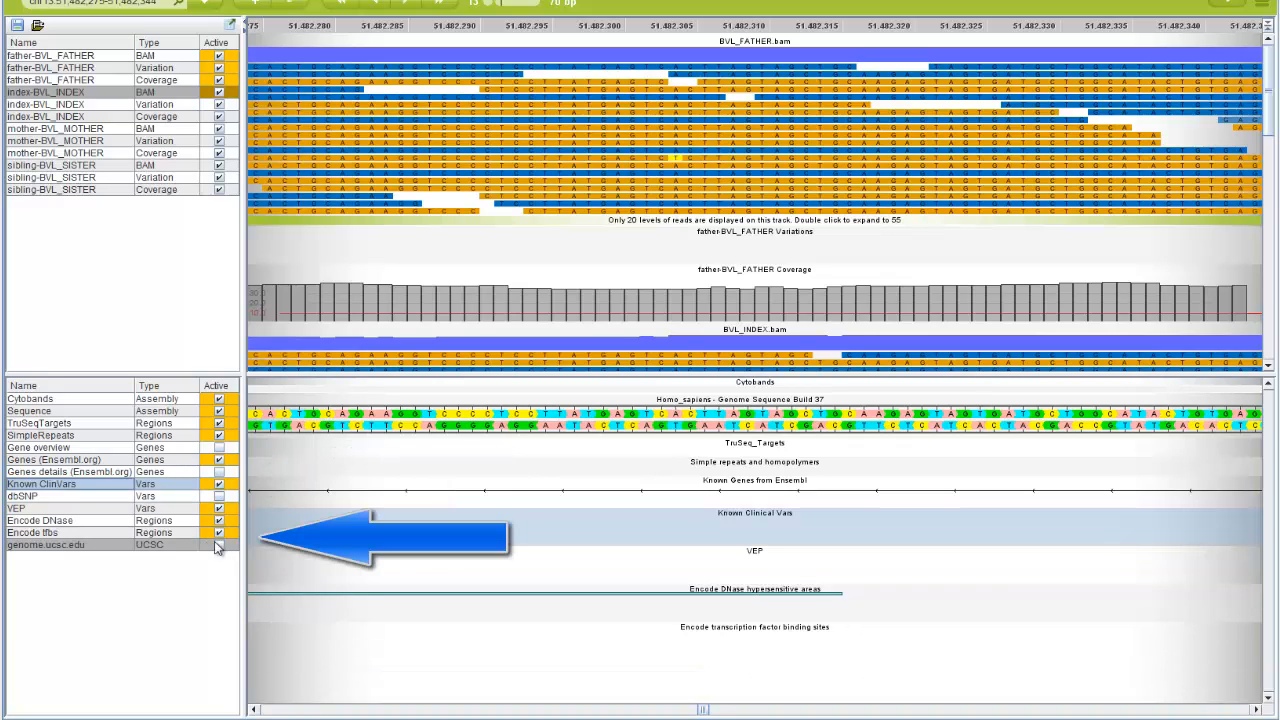
{"action": "left_click", "coordinate": [219, 545]}
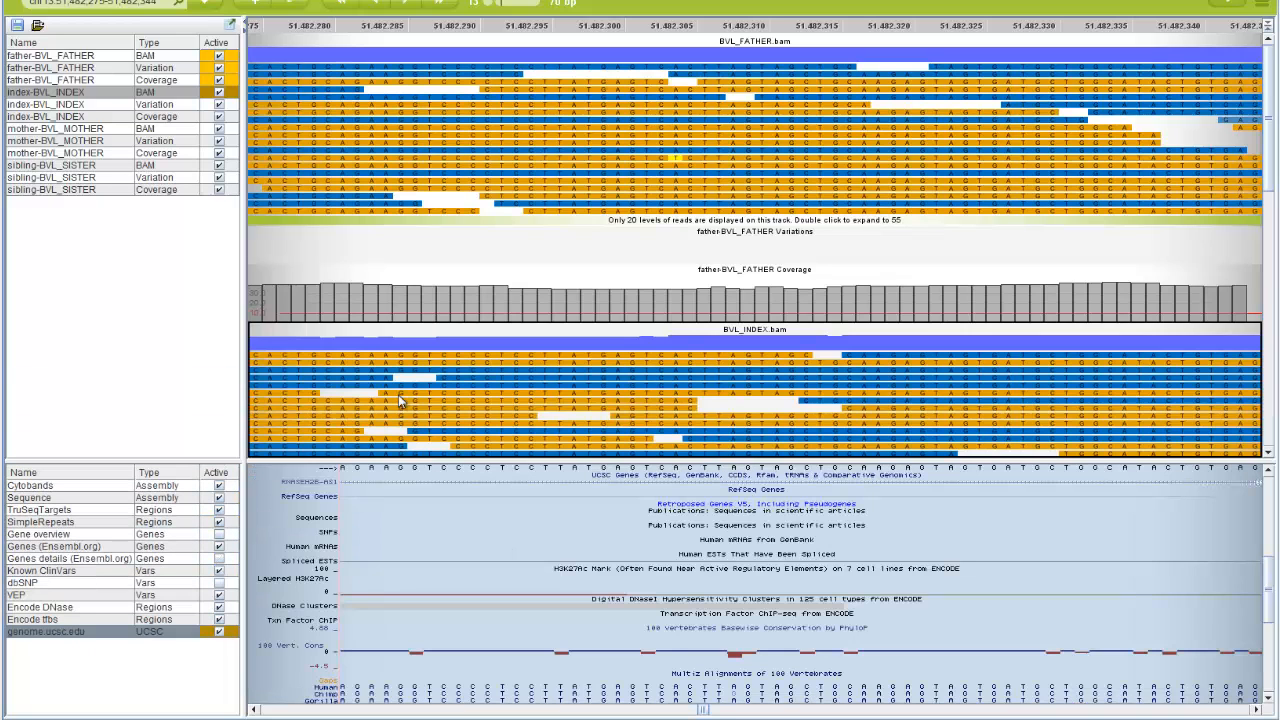
- Deactivate the index-BVL_INDEX BAM and Coverage tracks and the mother-BVL_MOTHER BAM track
{"action": "left_click", "coordinate": [219, 92]}
{"action": "left_click", "coordinate": [220, 116]}
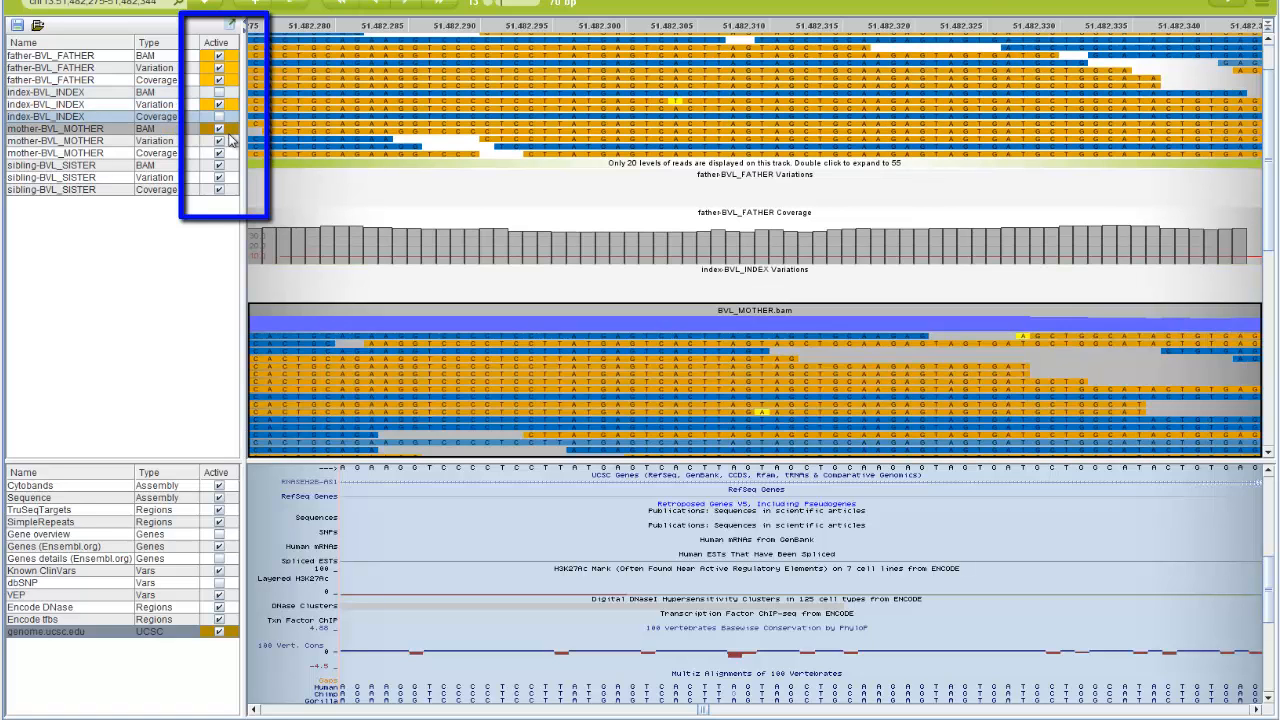
{"action": "left_click", "coordinate": [220, 128]}
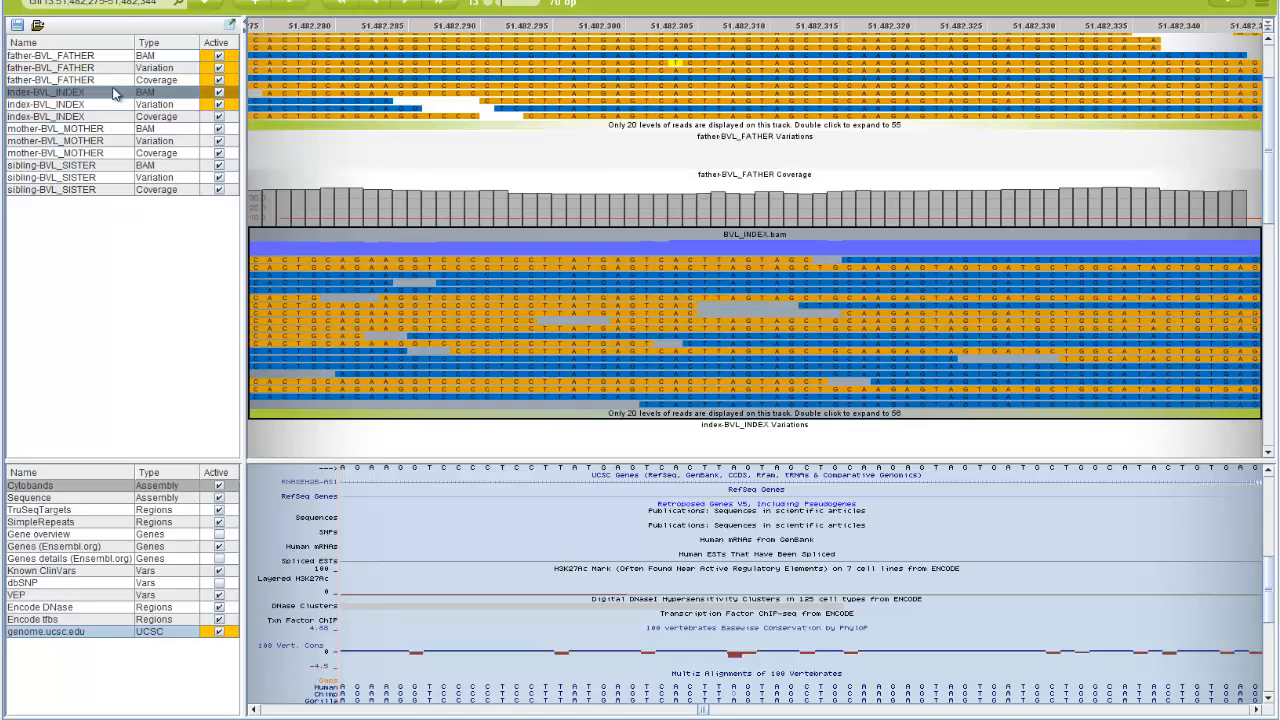
- Bring the sibling-BVL_SISTER Variation track into view and examine the options offered for it in the track list and in the browser
{"action": "left_click", "coordinate": [108, 178]}
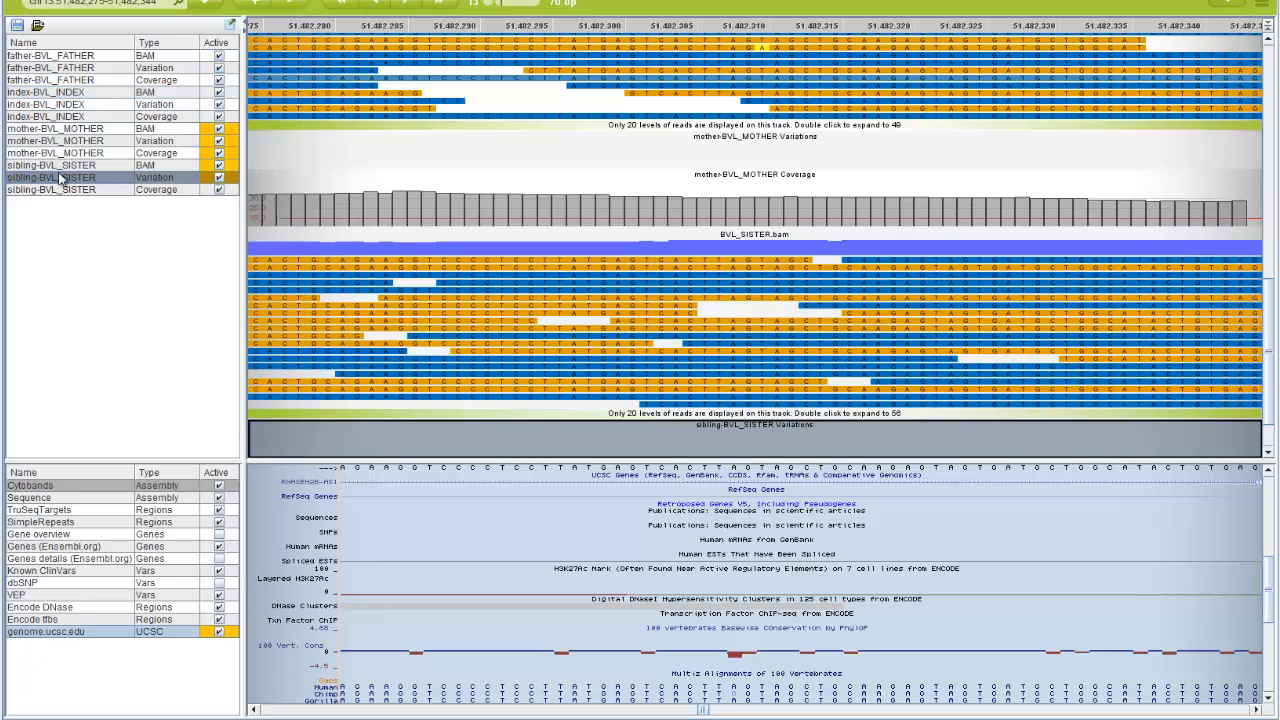
{"action": "right_click", "coordinate": [72, 181]}
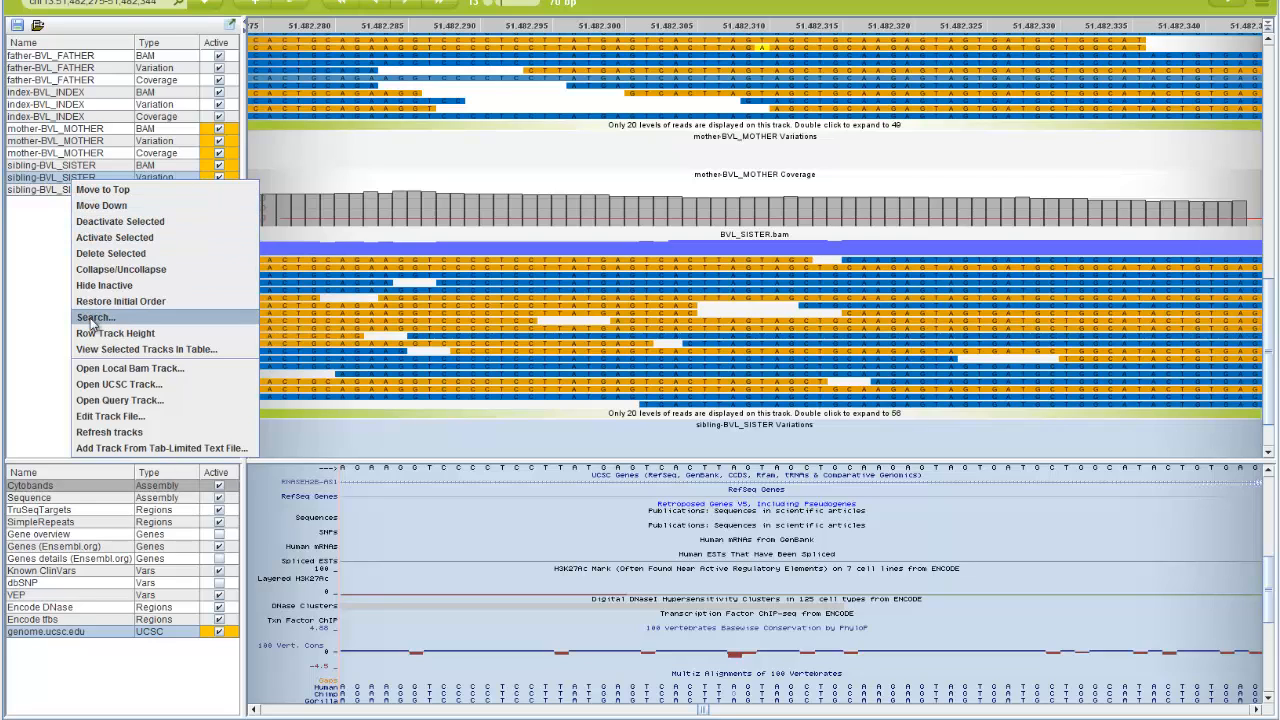
{"action": "left_click", "coordinate": [446, 434]}
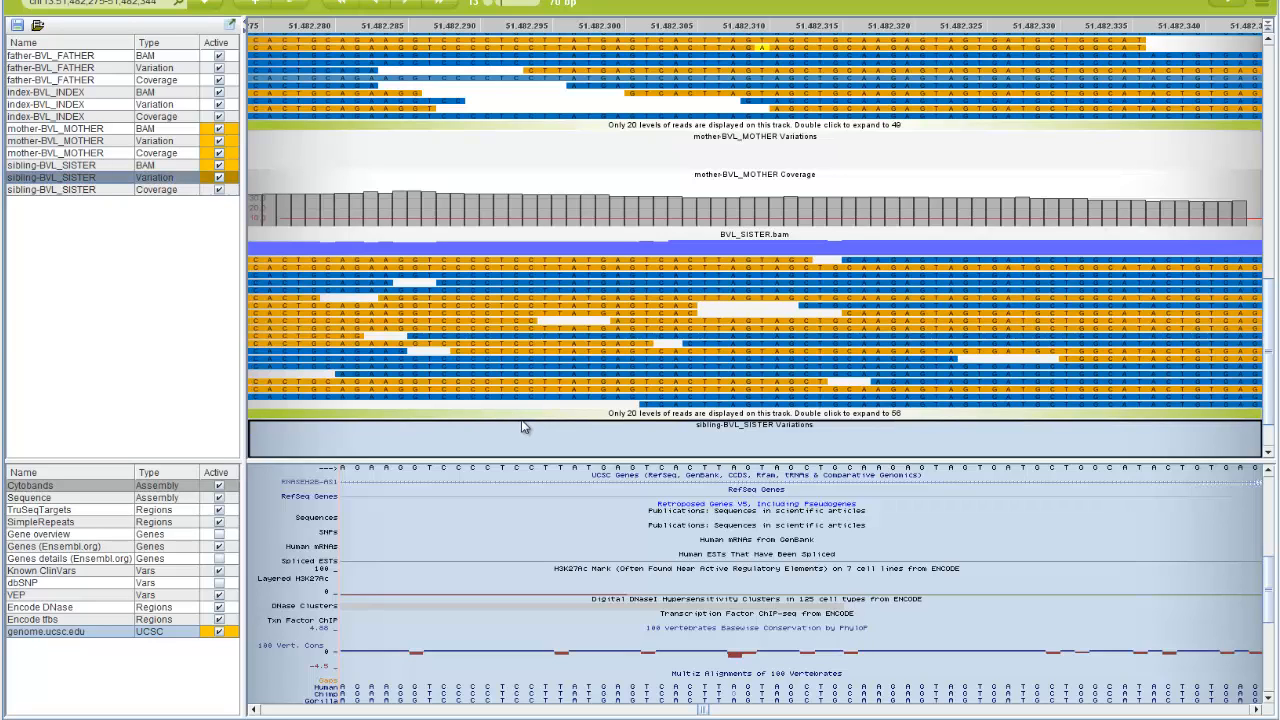
{"action": "right_click", "coordinate": [521, 427]}
{"action": "mouse_move", "coordinate": [547, 432]}
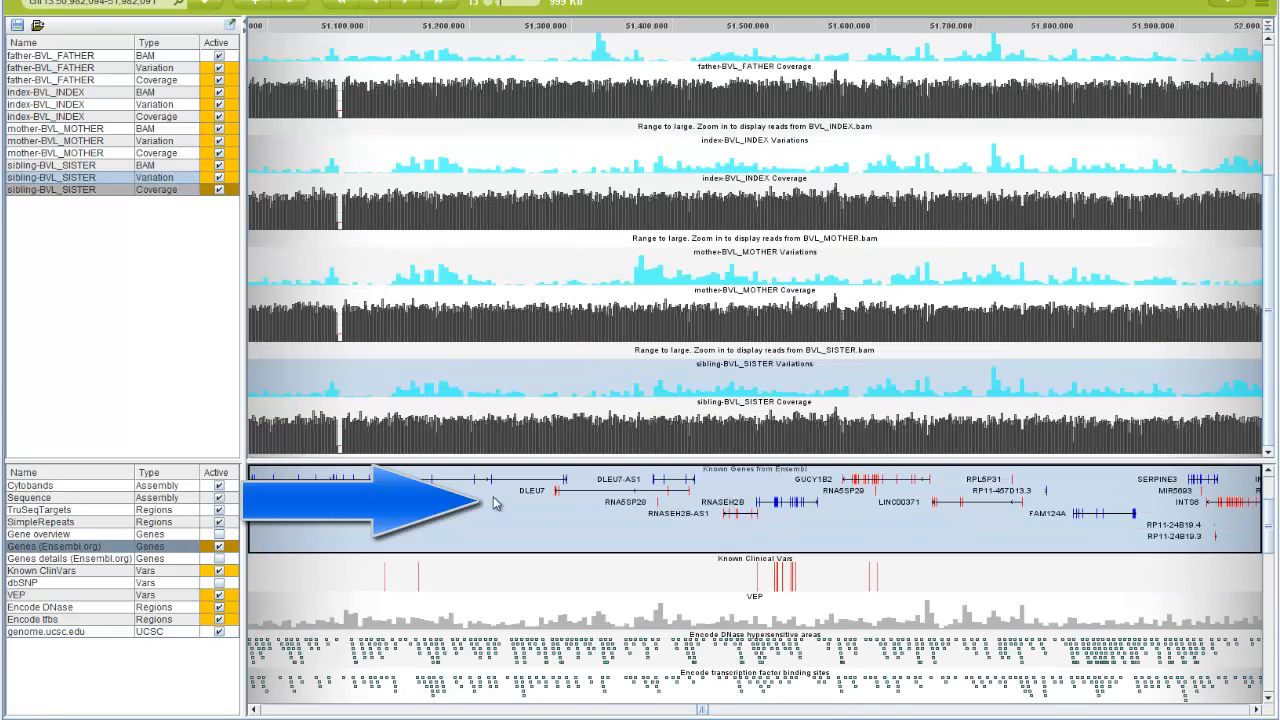
- View the Genes (Ensembl.org) track data for the current region as a table and close it
{"action": "right_click", "coordinate": [493, 500]}
{"action": "left_click", "coordinate": [515, 507]}
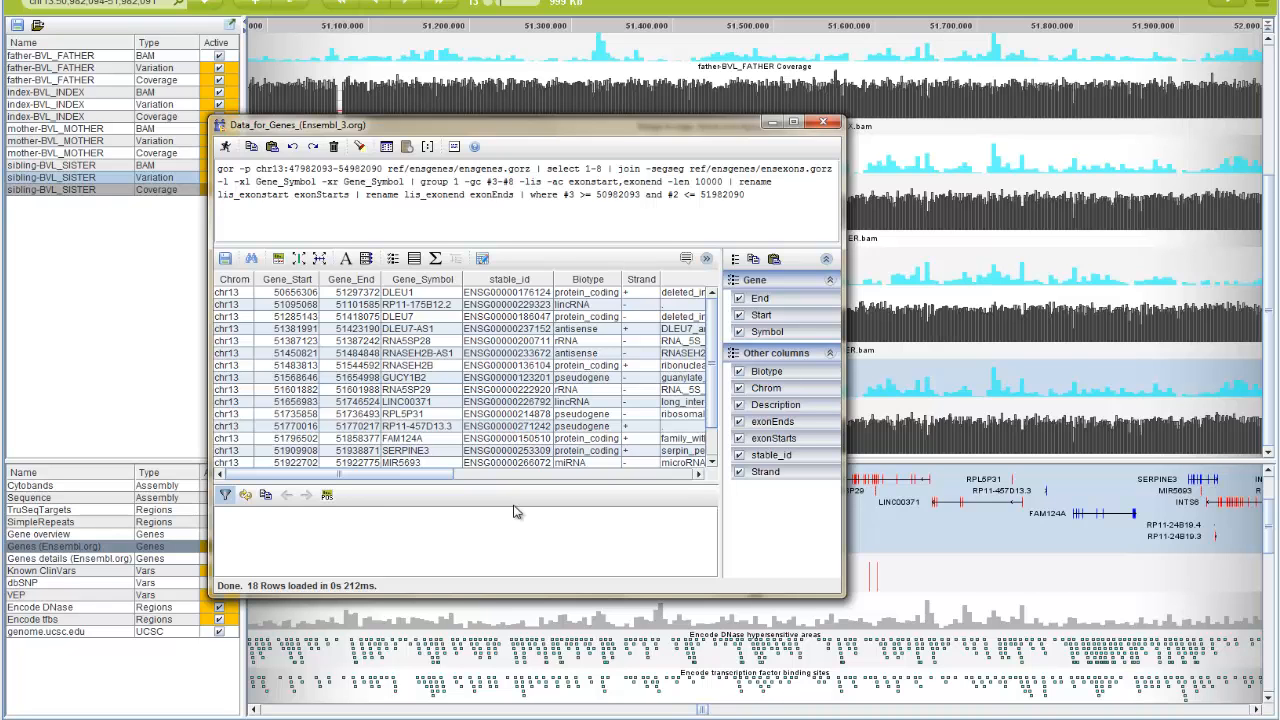
{"action": "left_click", "coordinate": [823, 122]}
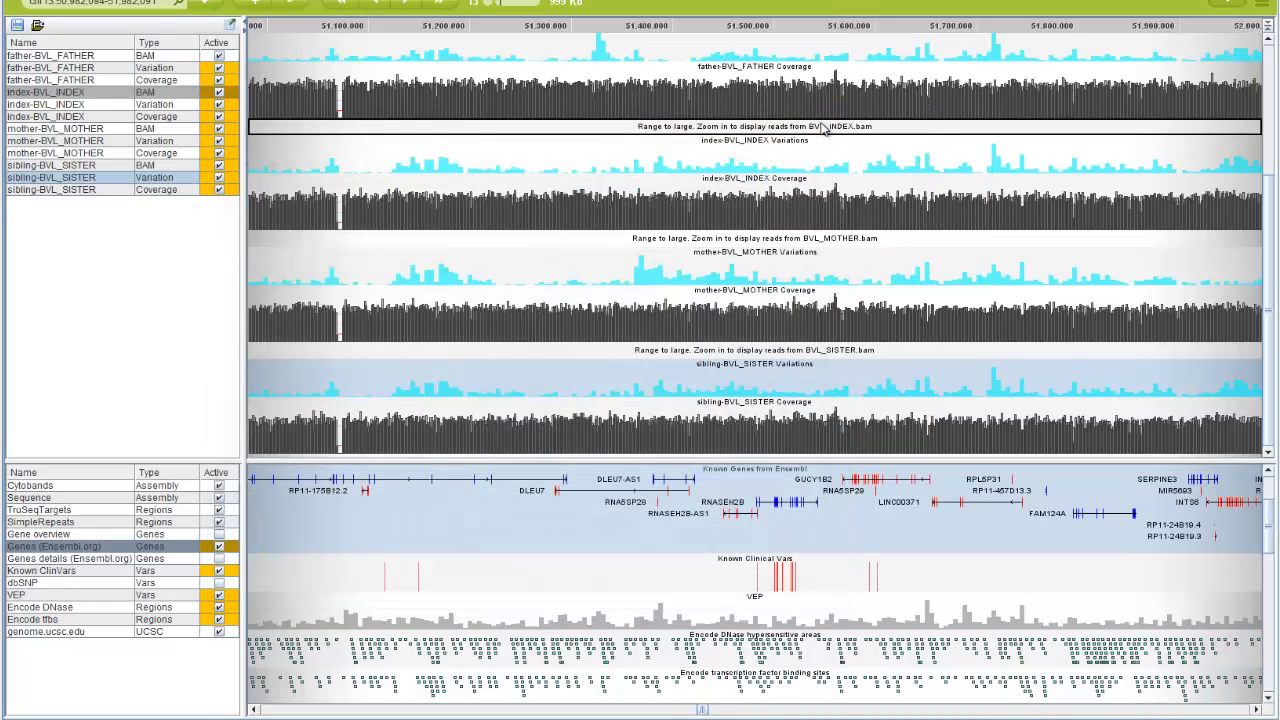
- View all variants of the mother-BVL_MOTHER Variation track in a table
{"action": "right_click", "coordinate": [694, 268]}
{"action": "mouse_move", "coordinate": [713, 275]}
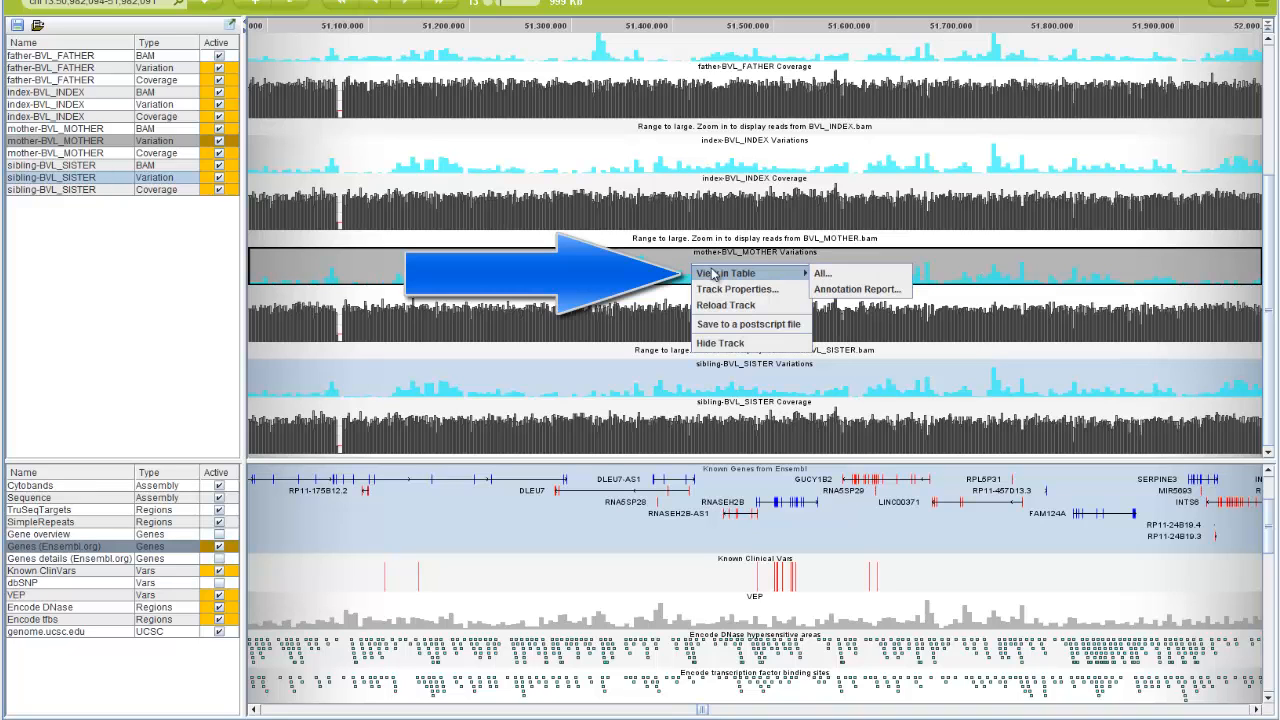
{"action": "left_click", "coordinate": [823, 273]}
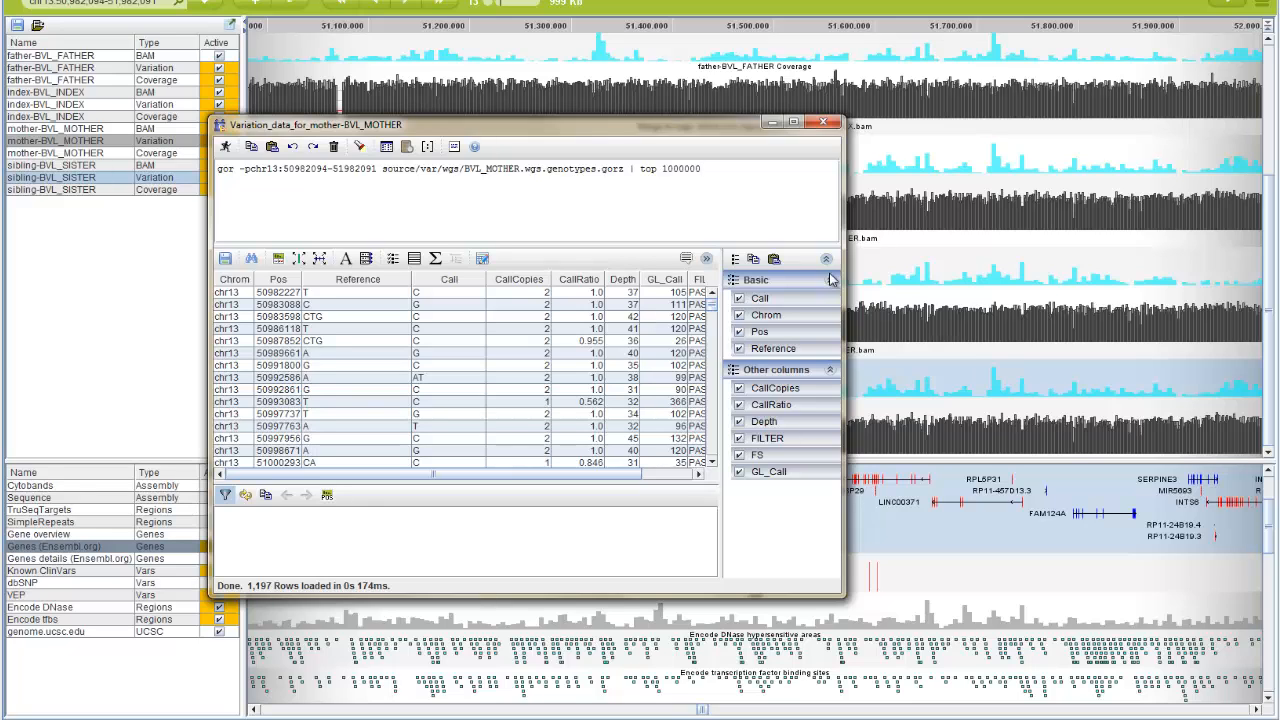
- Examine the Drill in Reports options for the variant at position 50983088 without running a report
{"action": "right_click", "coordinate": [338, 305]}
{"action": "mouse_move", "coordinate": [375, 318]}
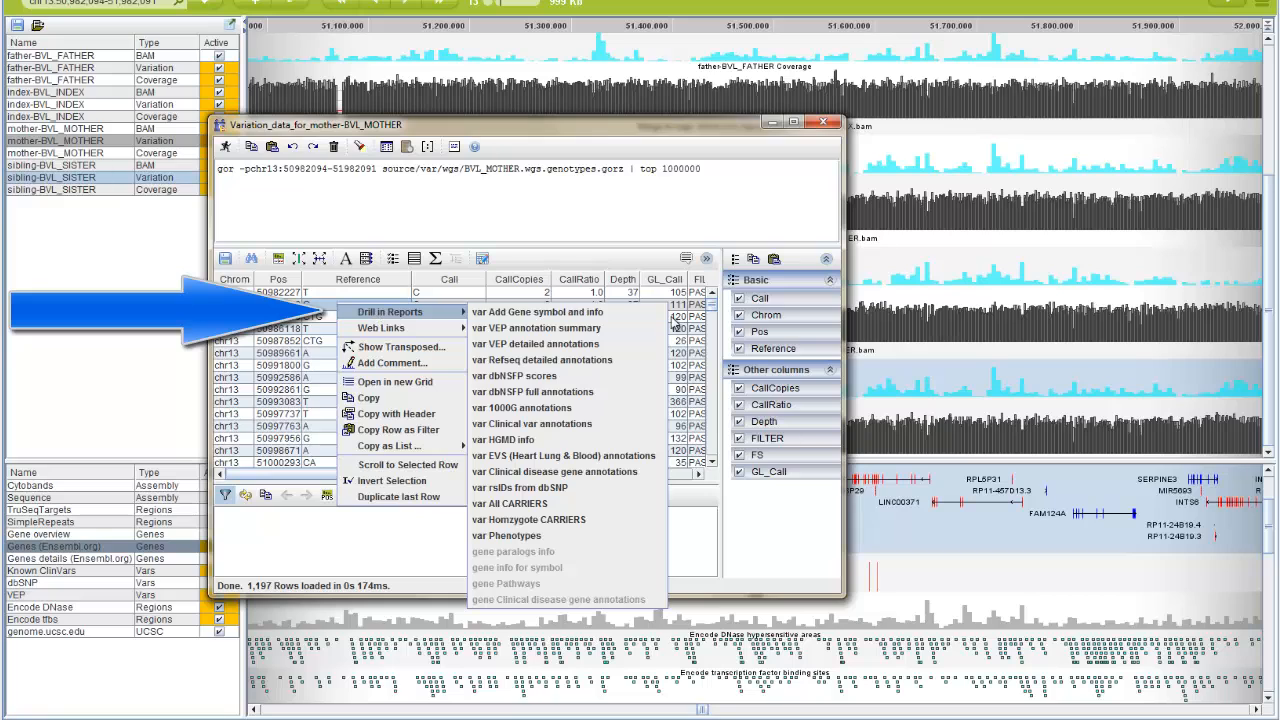
{"action": "left_click", "coordinate": [502, 215]}
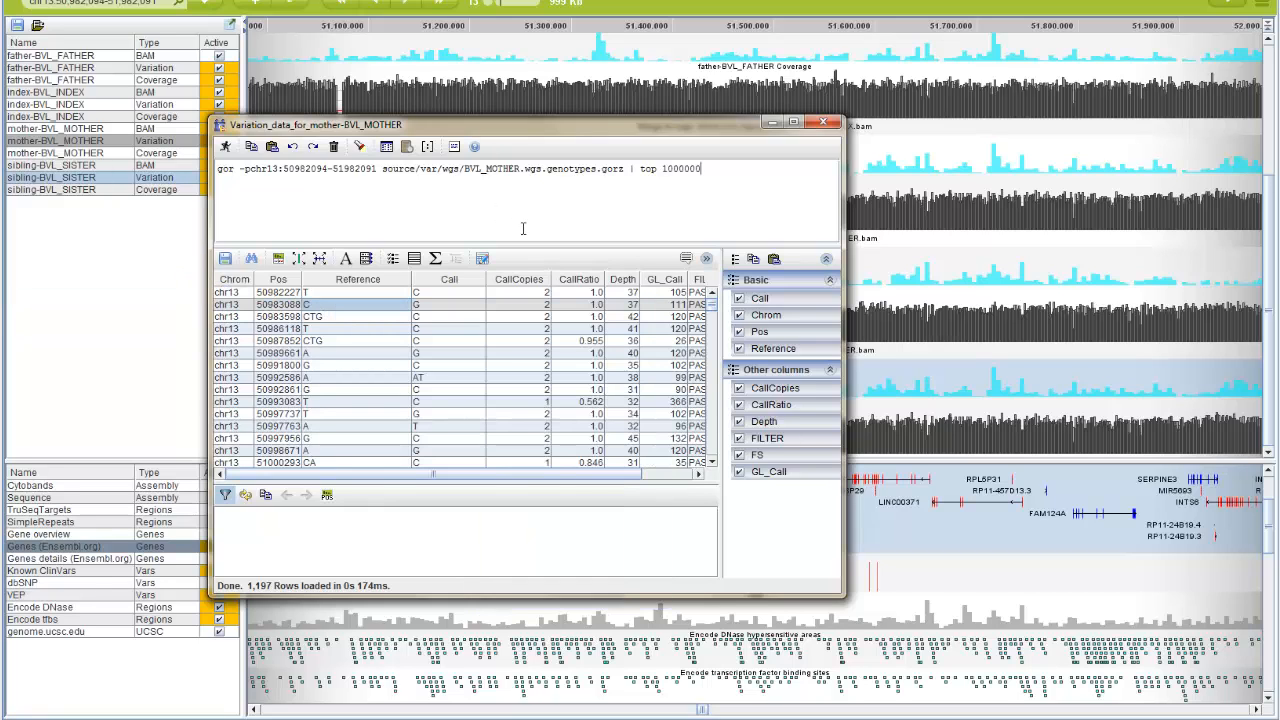
{"action": "left_click", "coordinate": [425, 280]}
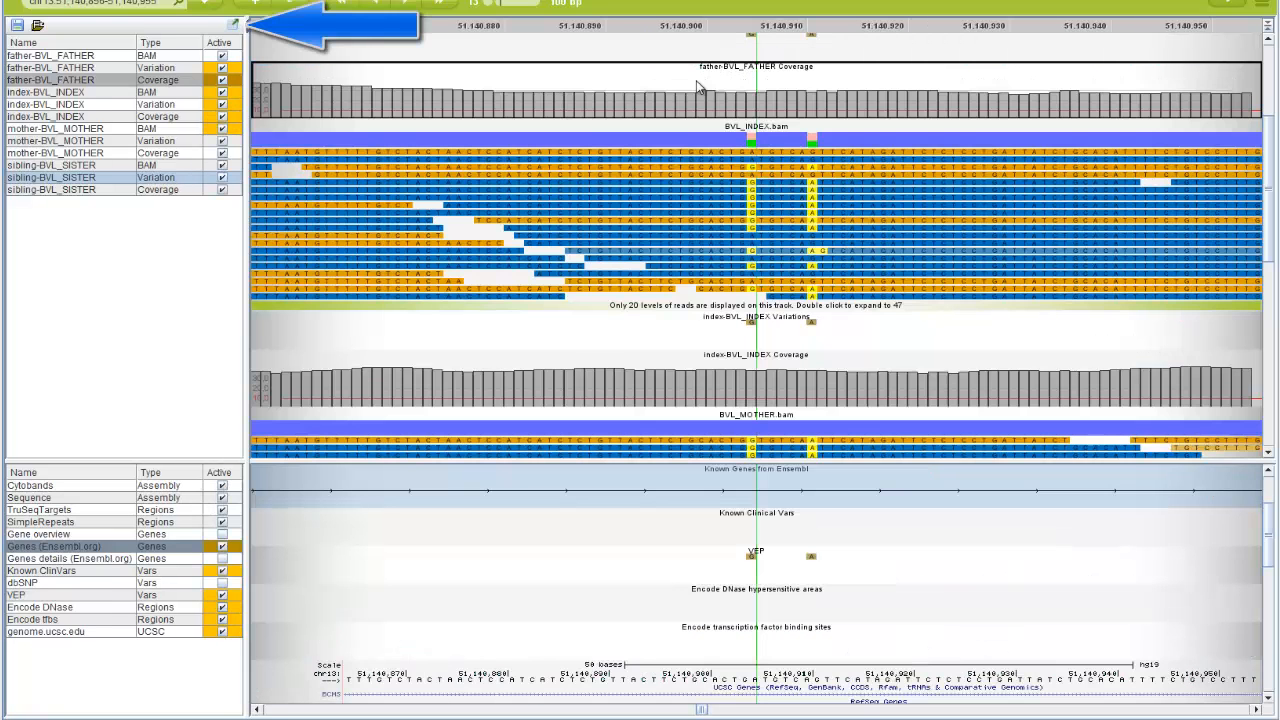
- Jump to chromosome 12 in the chromosome overview and narrow the view to about 76.29–76.71 Mb
{"action": "left_click", "coordinate": [233, 27]}
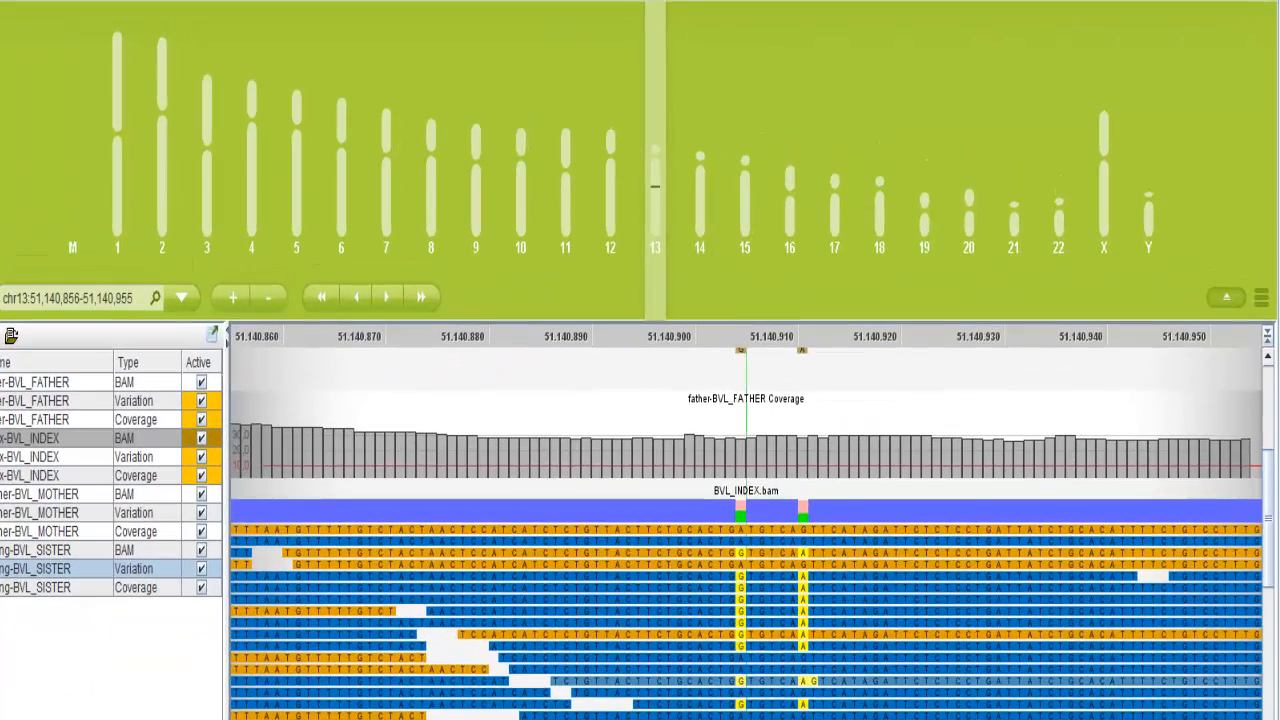
{"action": "mouse_move", "coordinate": [832, 115]}
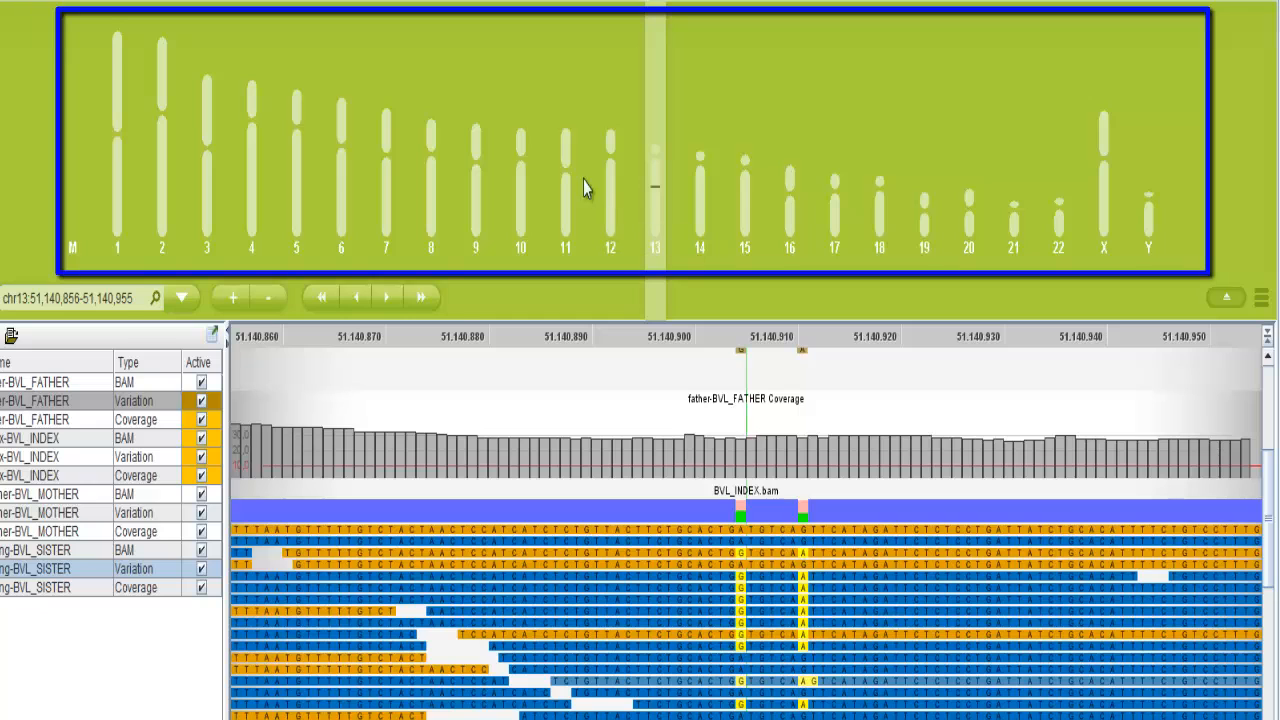
{"action": "left_click", "coordinate": [610, 196]}
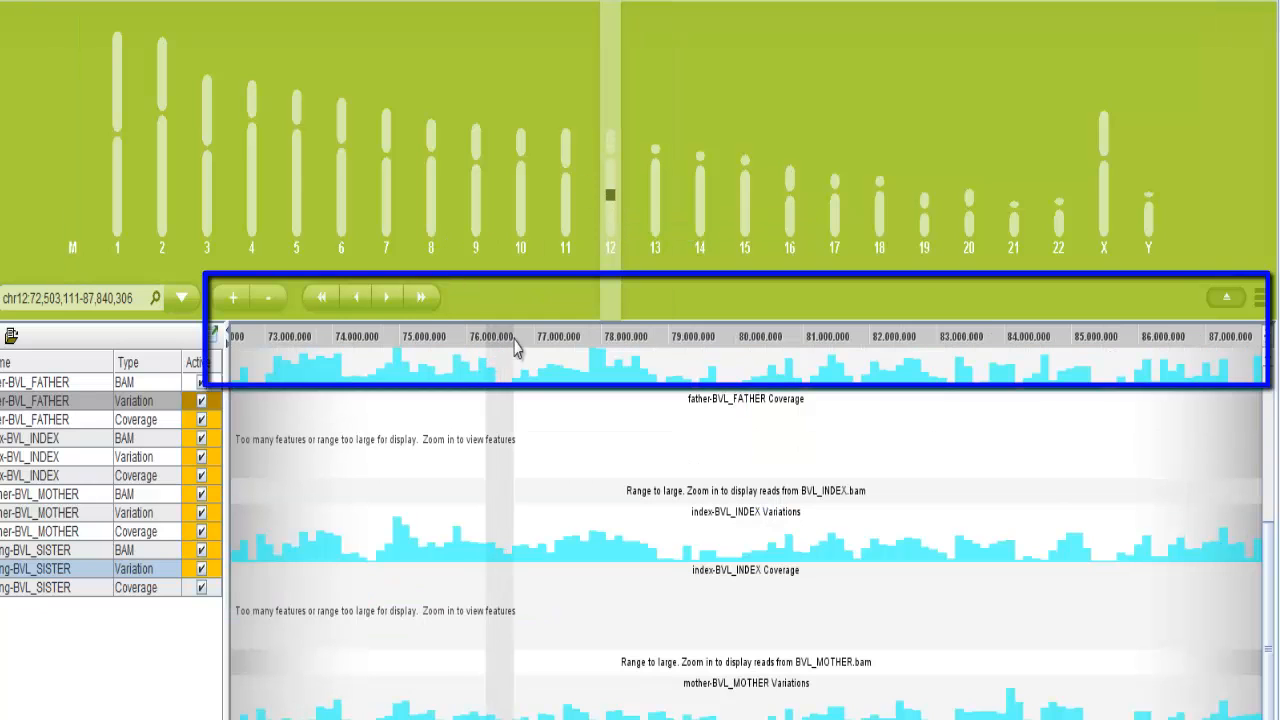
{"action": "left_click_drag", "start_coordinate": [485, 340], "coordinate": [514, 340]}
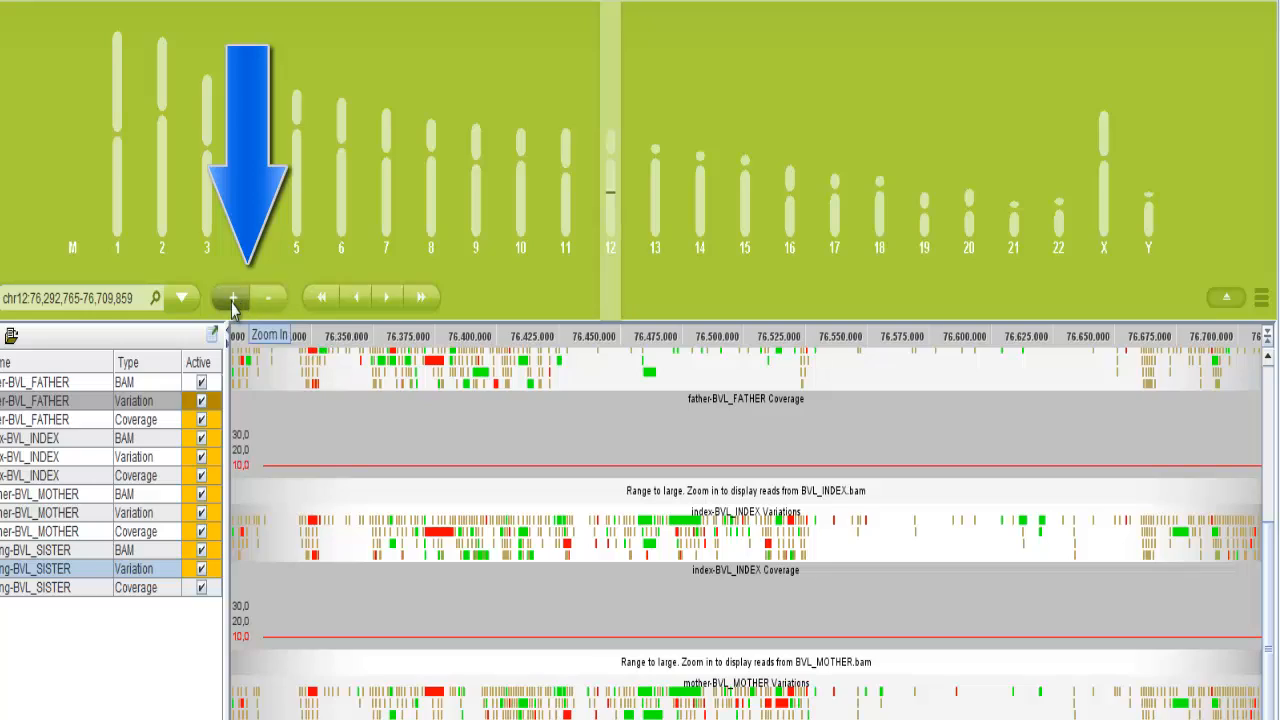
- Zoom in and back out on the chromosome 12 region, and pan along it toward higher positions
{"action": "left_click", "coordinate": [233, 302]}
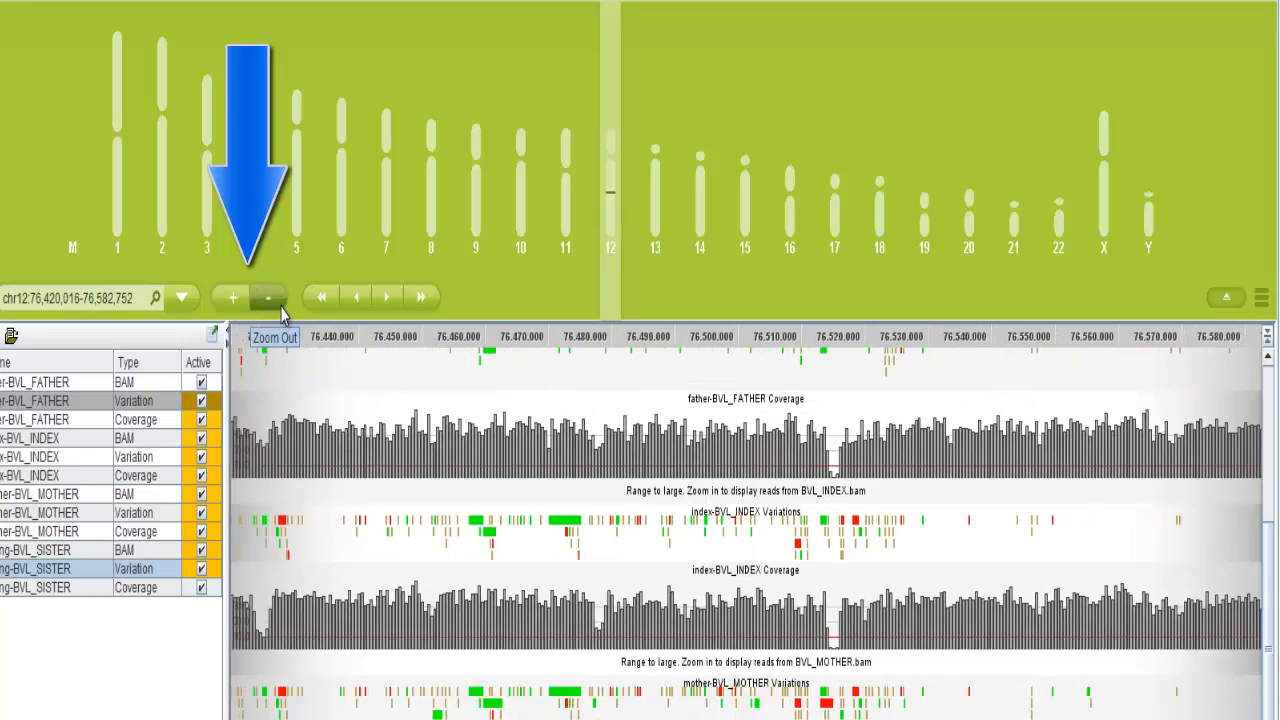
{"action": "left_click", "coordinate": [268, 298]}
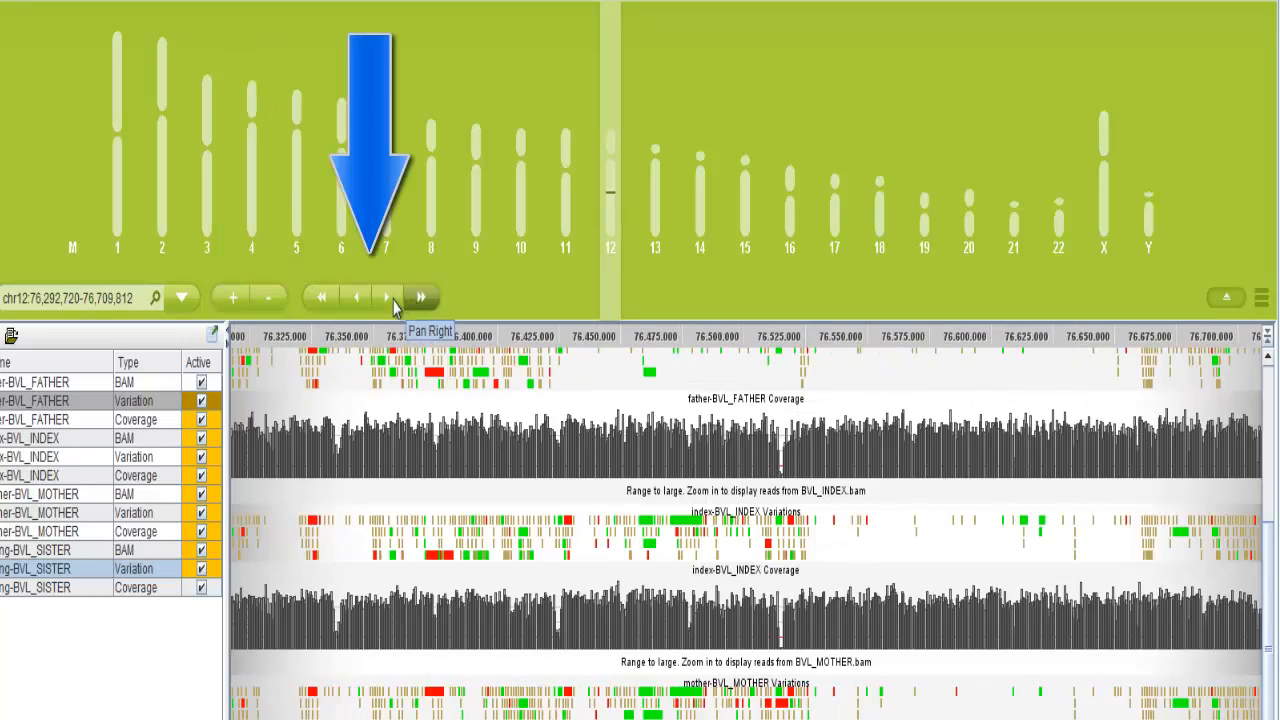
{"action": "left_click", "coordinate": [390, 299]}
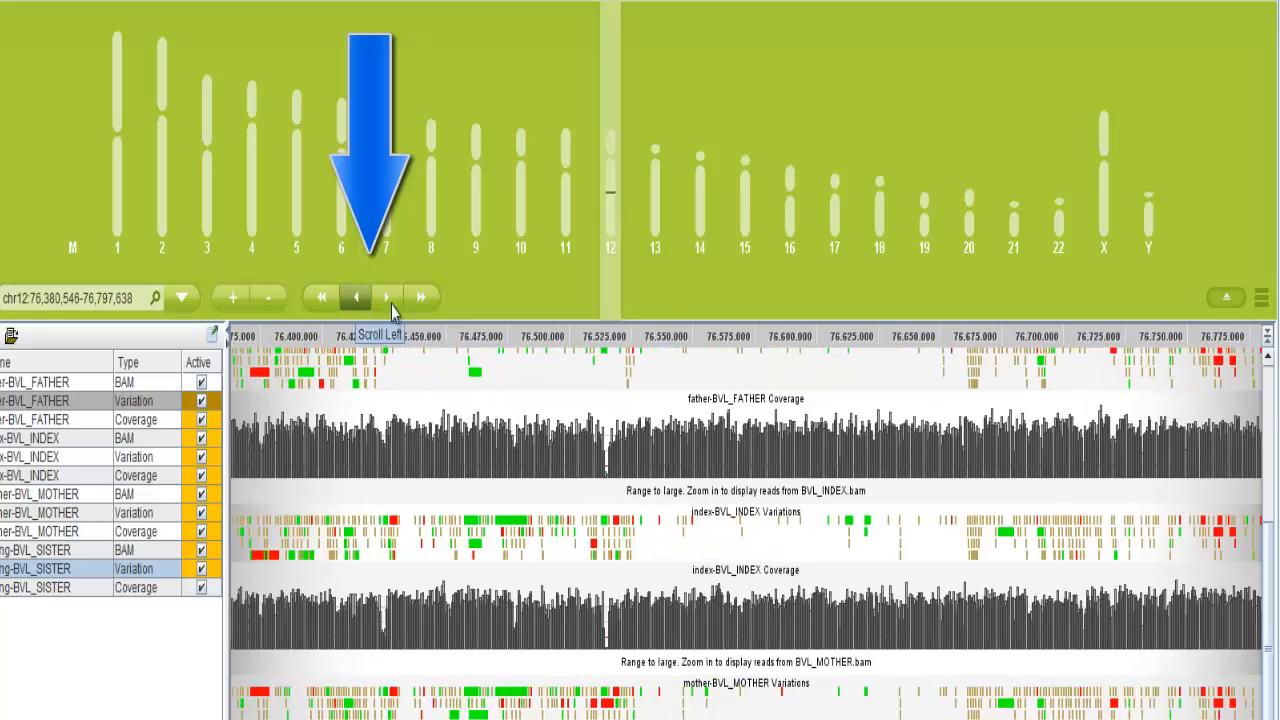
{"action": "left_click", "coordinate": [390, 303]}
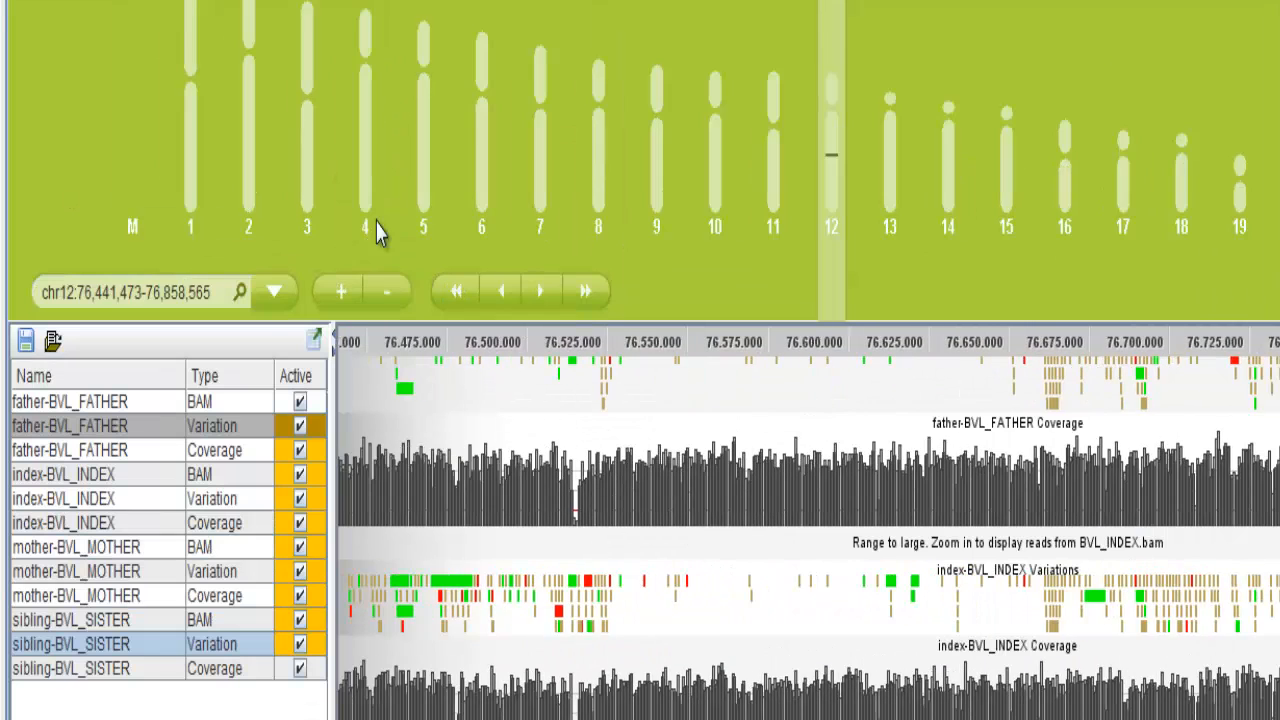
- Display the whole genome, and go to the range chr13:32,945,093-32,953,652
{"action": "left_click", "coordinate": [274, 291]}
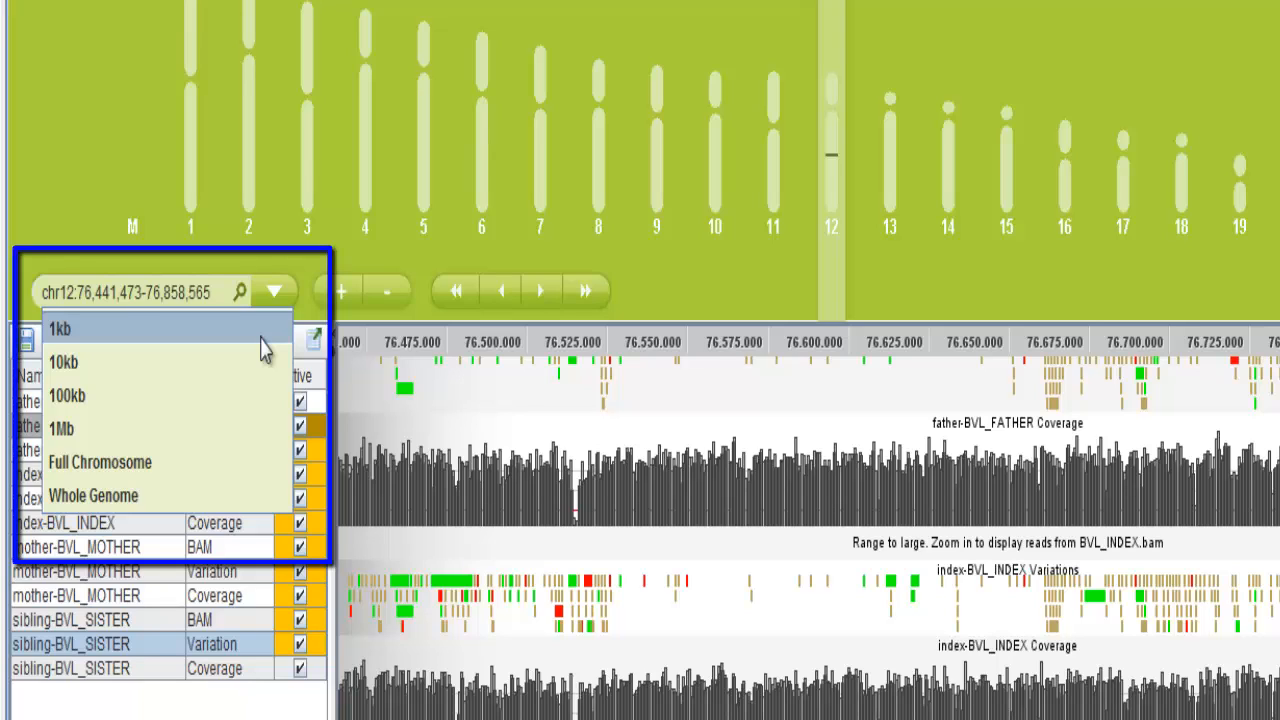
{"action": "left_click", "coordinate": [93, 495]}
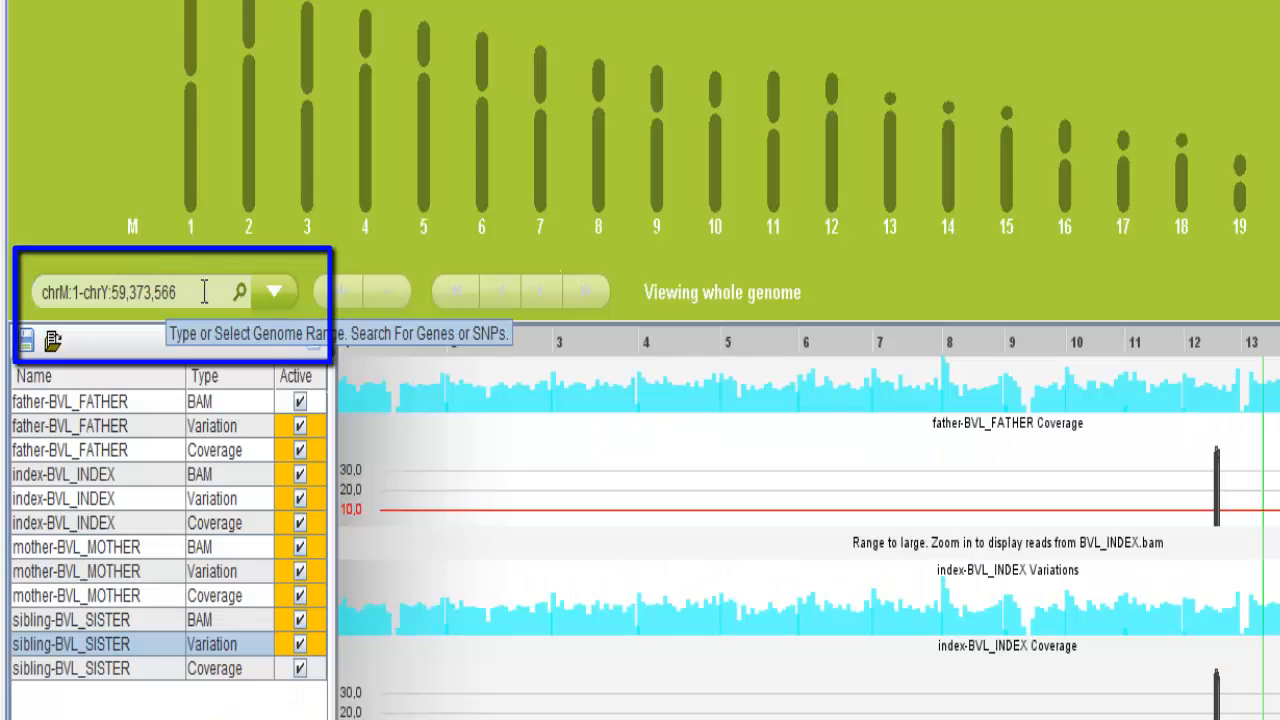
{"action": "left_click_drag", "start_coordinate": [211, 290], "coordinate": [42, 292]}
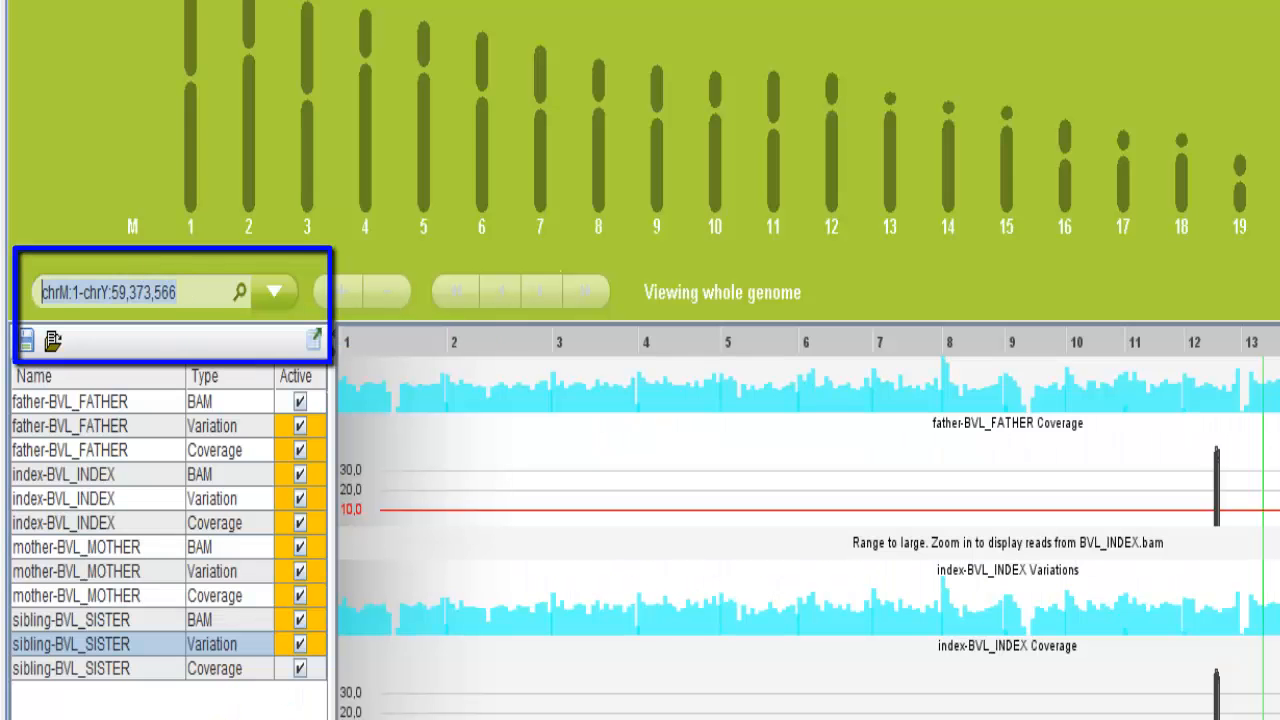
{"action": "type", "text": "chr13:32,945,093-32,953,652"}
{"action": "key", "text": "Return"}
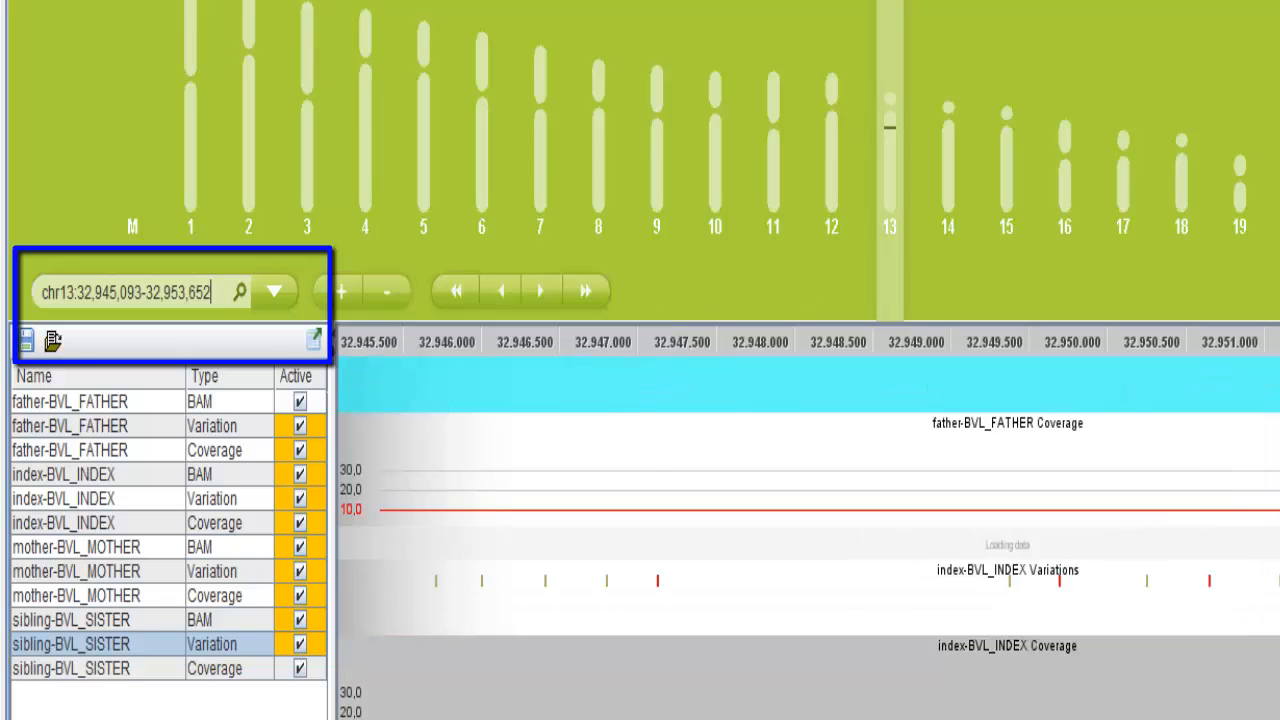
- Zoom in on the chromosome 13 reads and back out to the range chr13:32,944,229-32,955,293
{"action": "scroll", "coordinate": [795, 698], "scroll_direction": "up", "scroll_amount": 4}
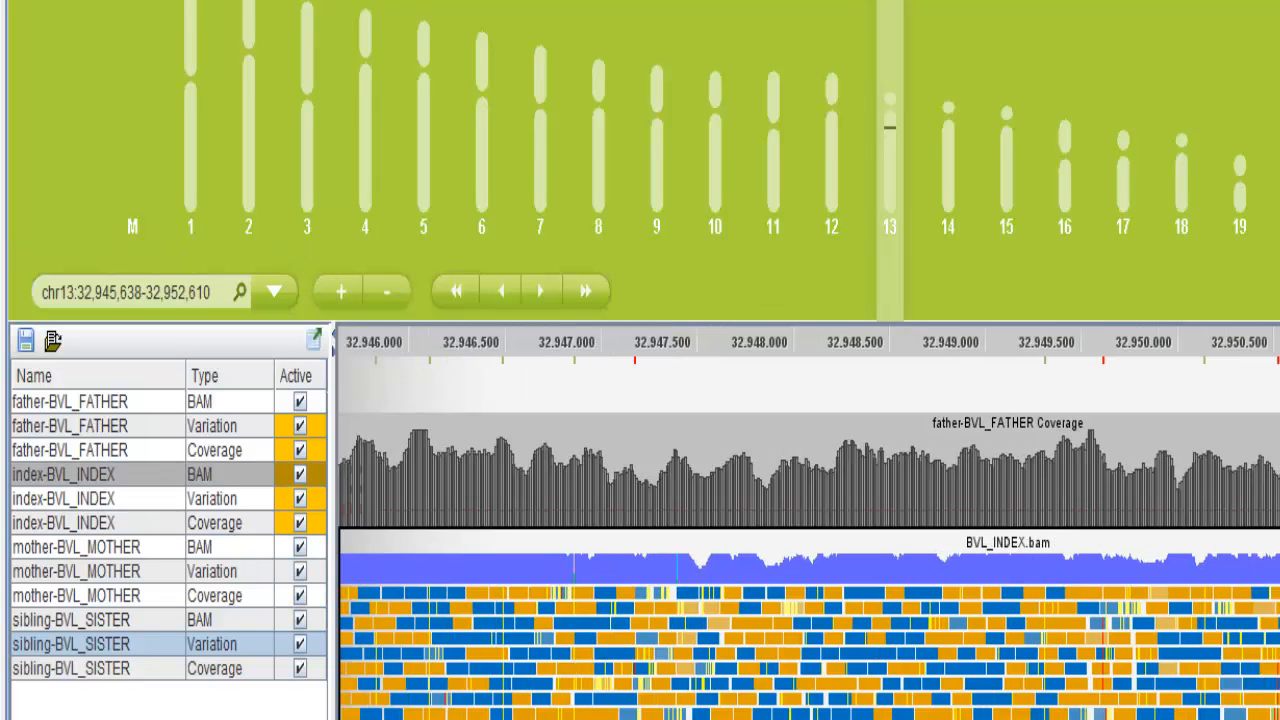
{"action": "scroll", "coordinate": [795, 698], "scroll_direction": "down", "scroll_amount": 7}
{"action": "scroll", "coordinate": [811, 698], "scroll_direction": "down", "scroll_amount": 1}
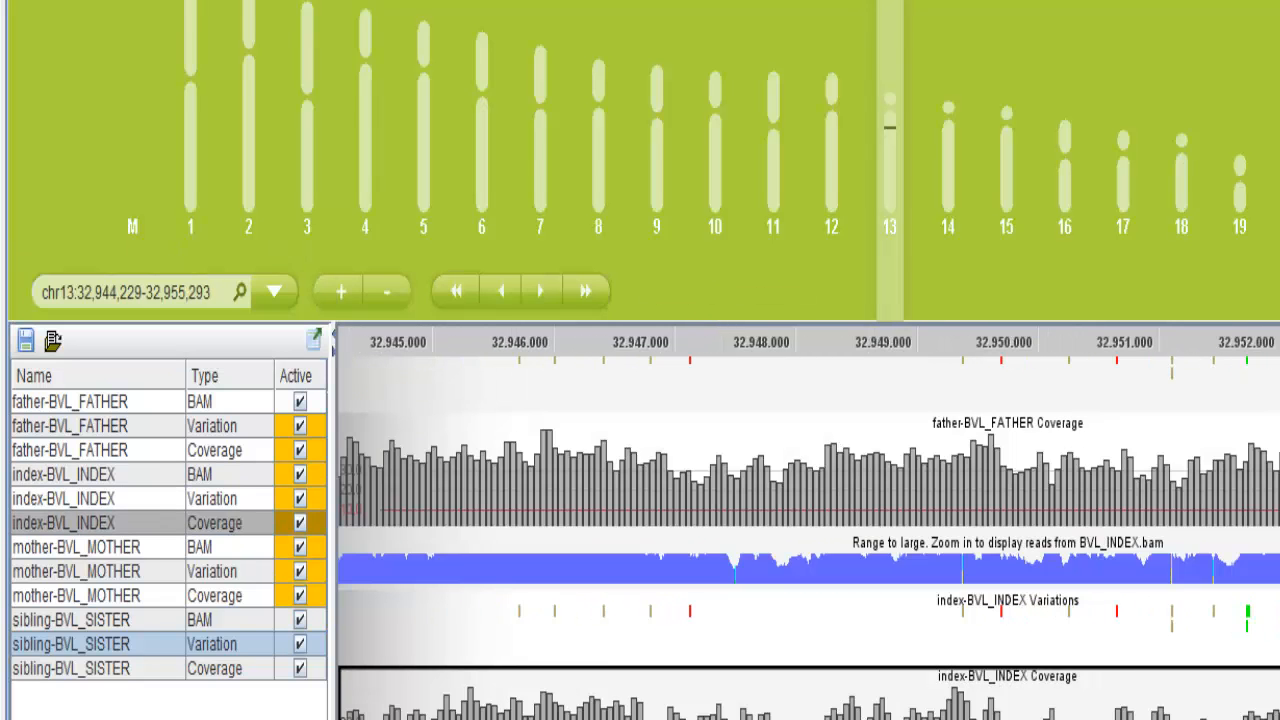
- Search the genome for the gene brca1 and go to the BRCA1 Homo sapiens breast cancer 1 entry
{"action": "left_click_drag", "start_coordinate": [811, 698], "coordinate": [1187, 690]}
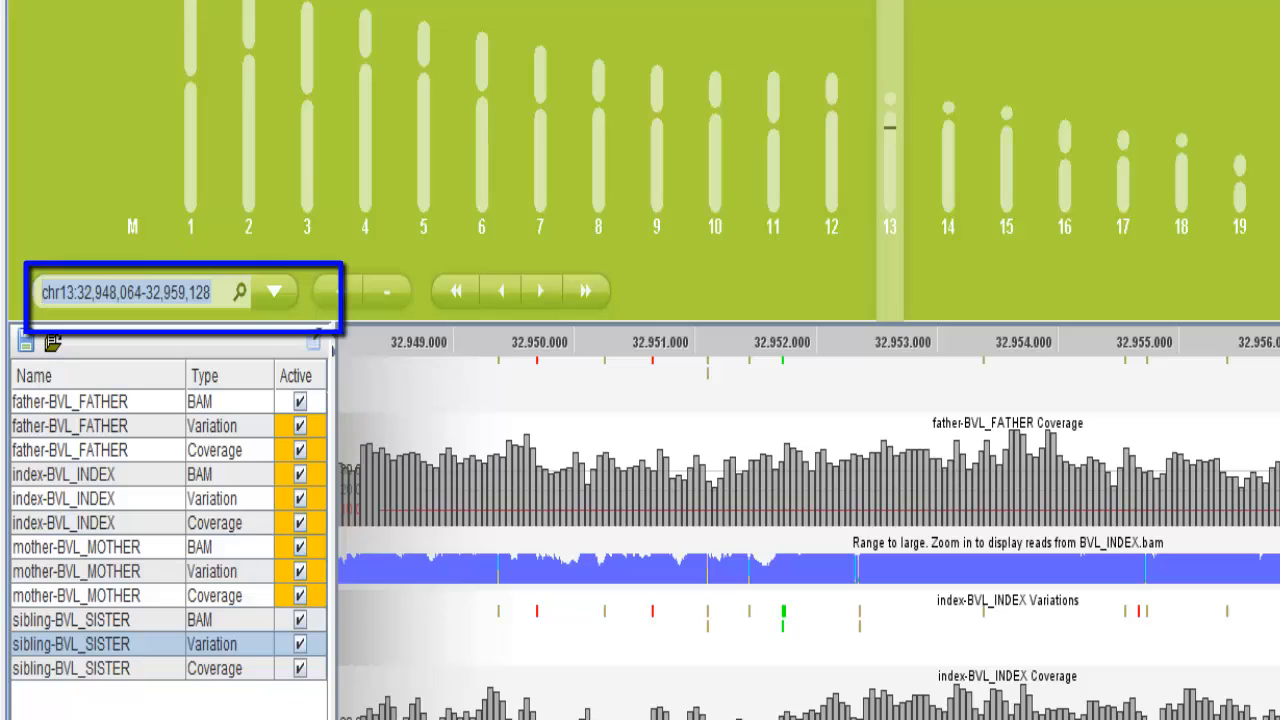
{"action": "type", "text": "brca1"}
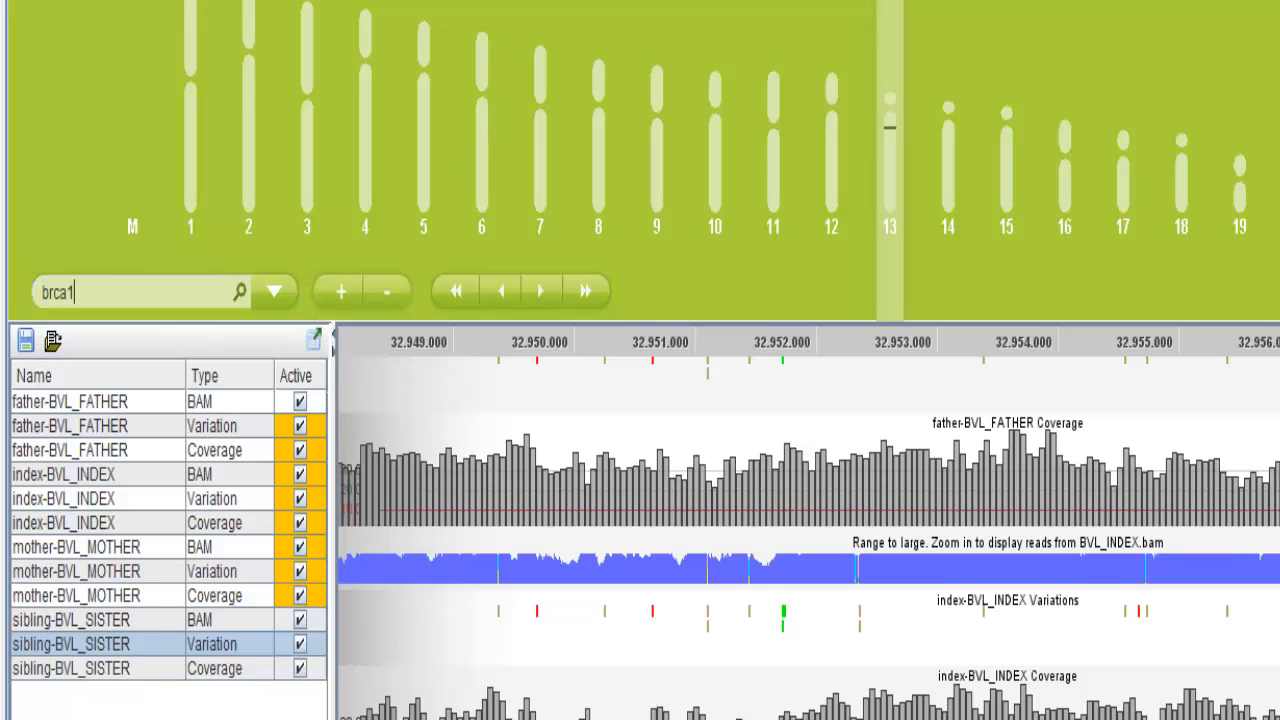
{"action": "key", "text": "Return"}
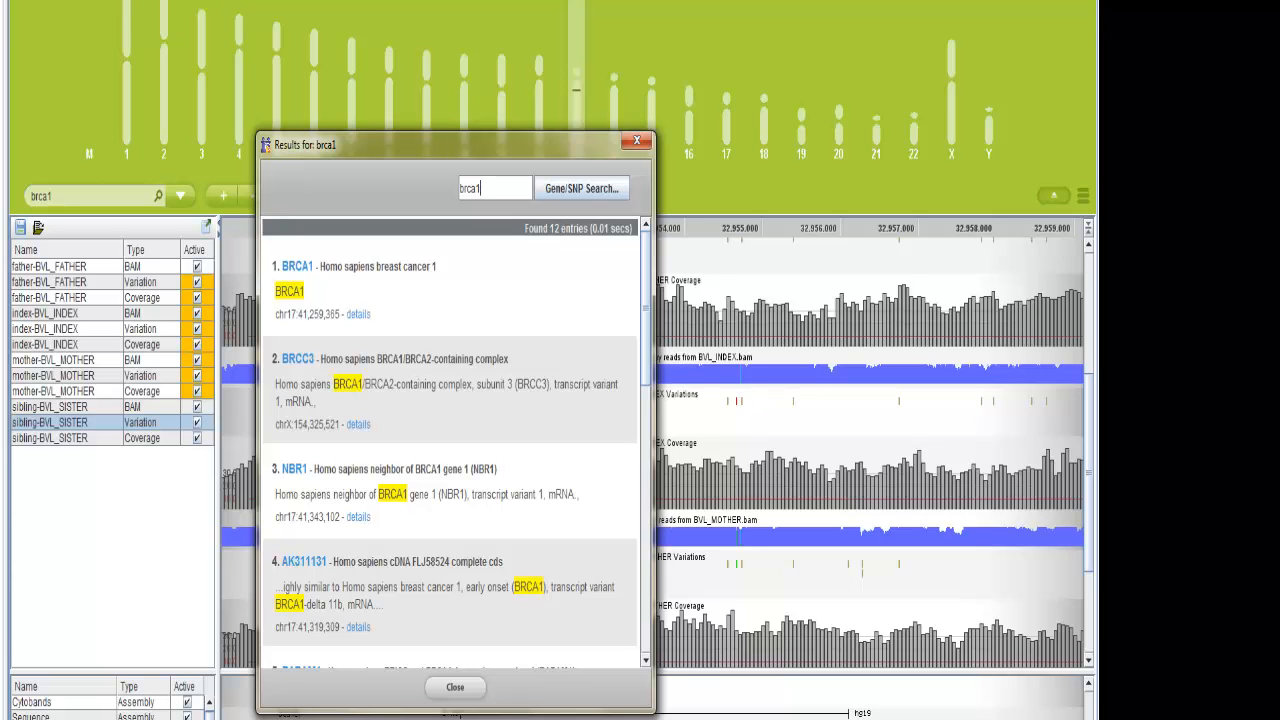
{"action": "left_click", "coordinate": [302, 268]}
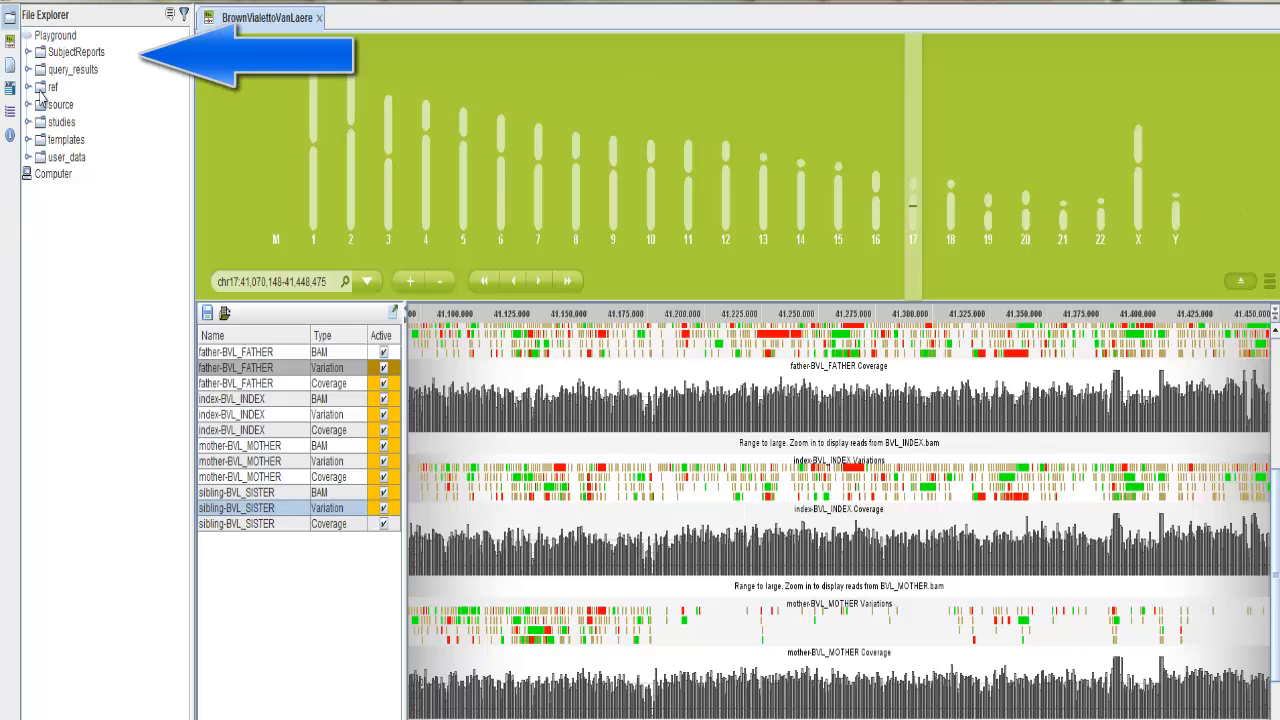
- Open the DistinctParticipants.rep report from the SubjectReports folder
{"action": "left_click", "coordinate": [31, 56]}
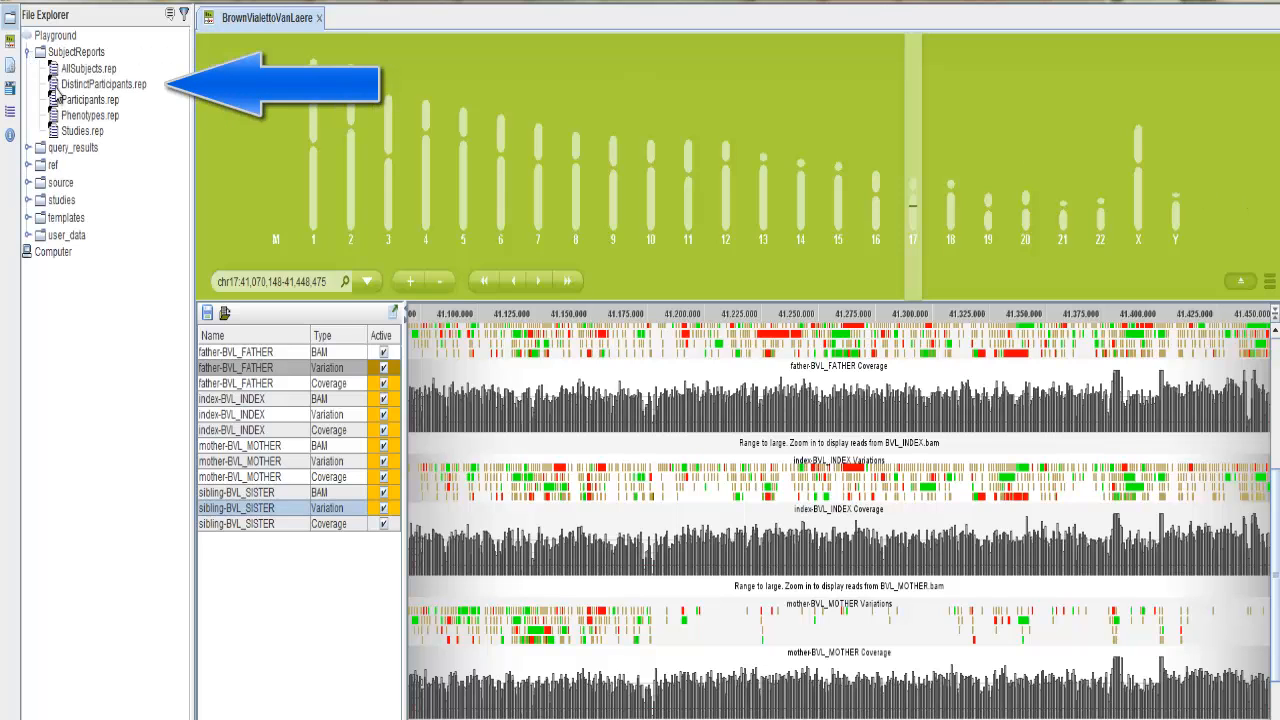
{"action": "left_click", "coordinate": [60, 87]}
{"action": "double_click", "coordinate": [60, 87]}
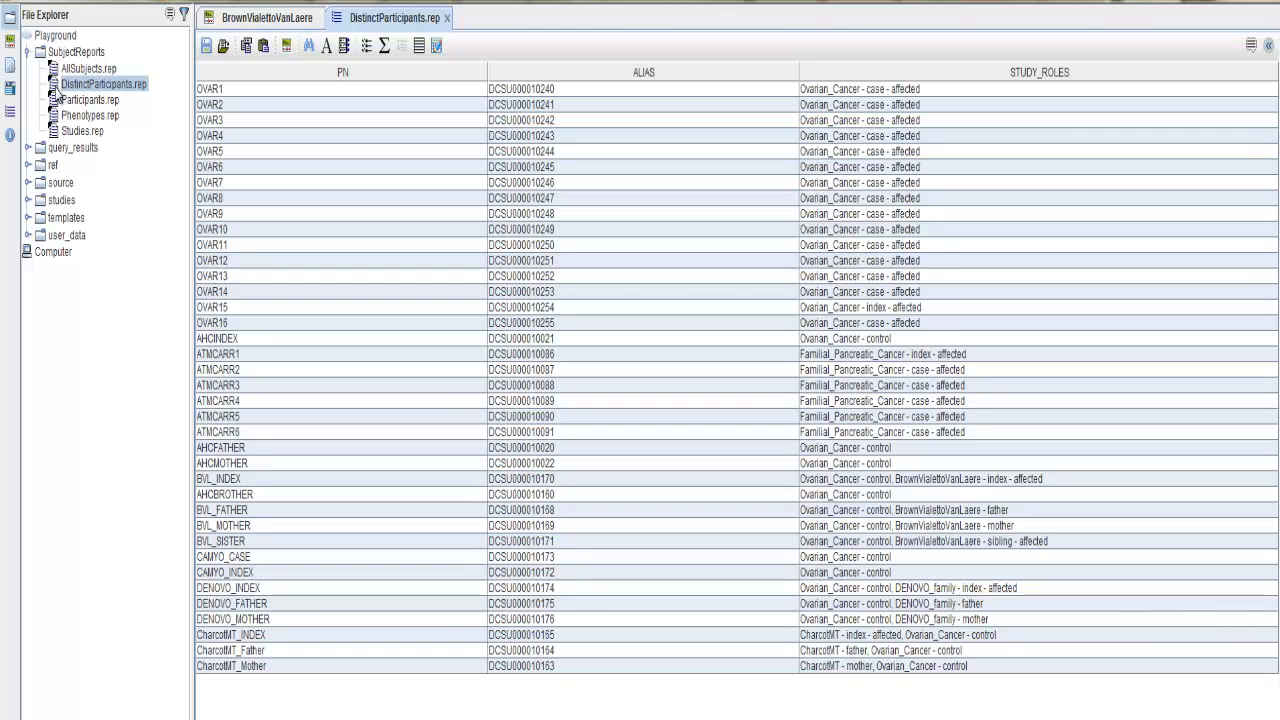
- Add BAM tracks for participants OVAR4 to OVAR14 to the BrownVialettoVanLaere genome browser with the bam_tracks.gbt template
{"action": "left_click_drag", "start_coordinate": [278, 136], "coordinate": [288, 292]}
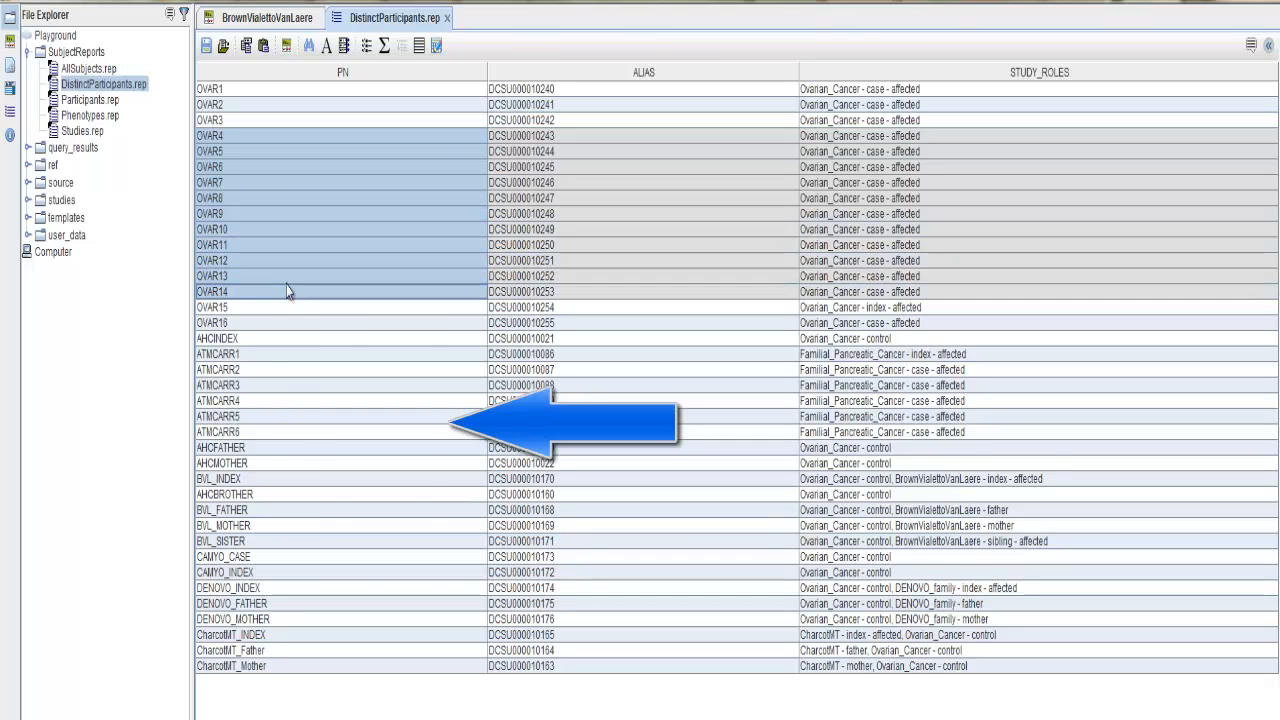
{"action": "right_click", "coordinate": [288, 291]}
{"action": "left_click", "coordinate": [322, 423]}
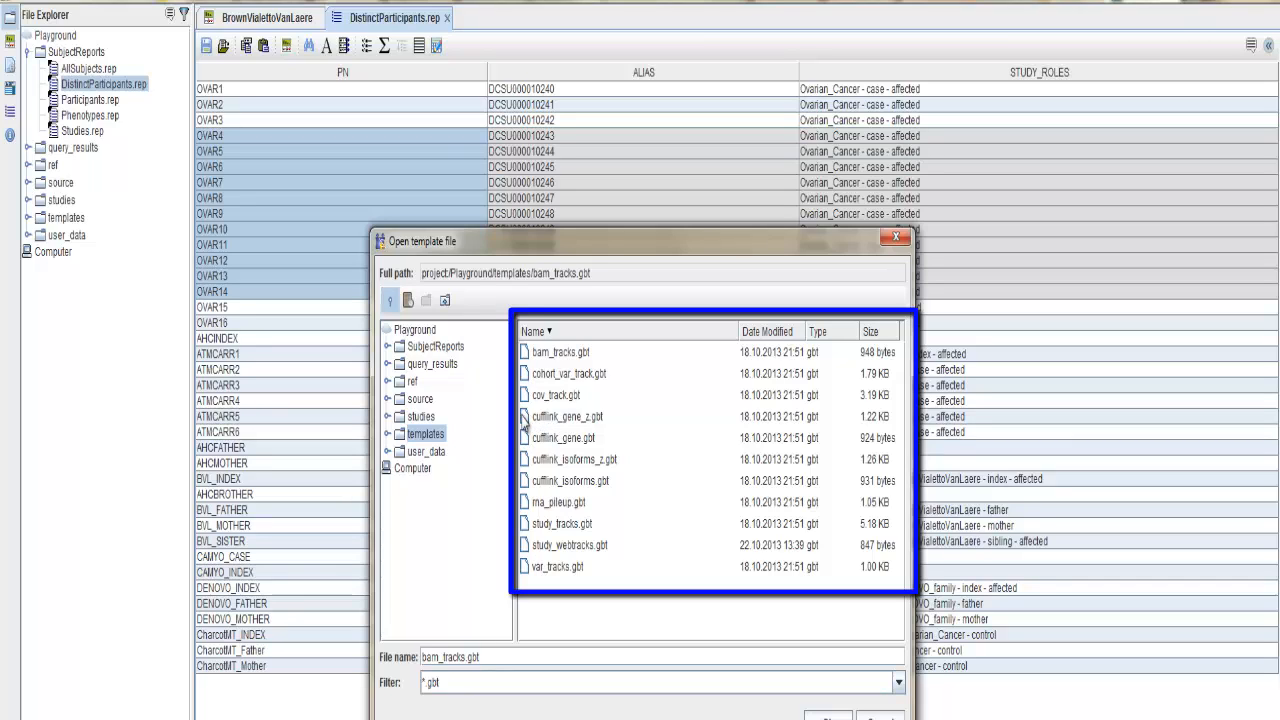
{"action": "double_click", "coordinate": [532, 356]}
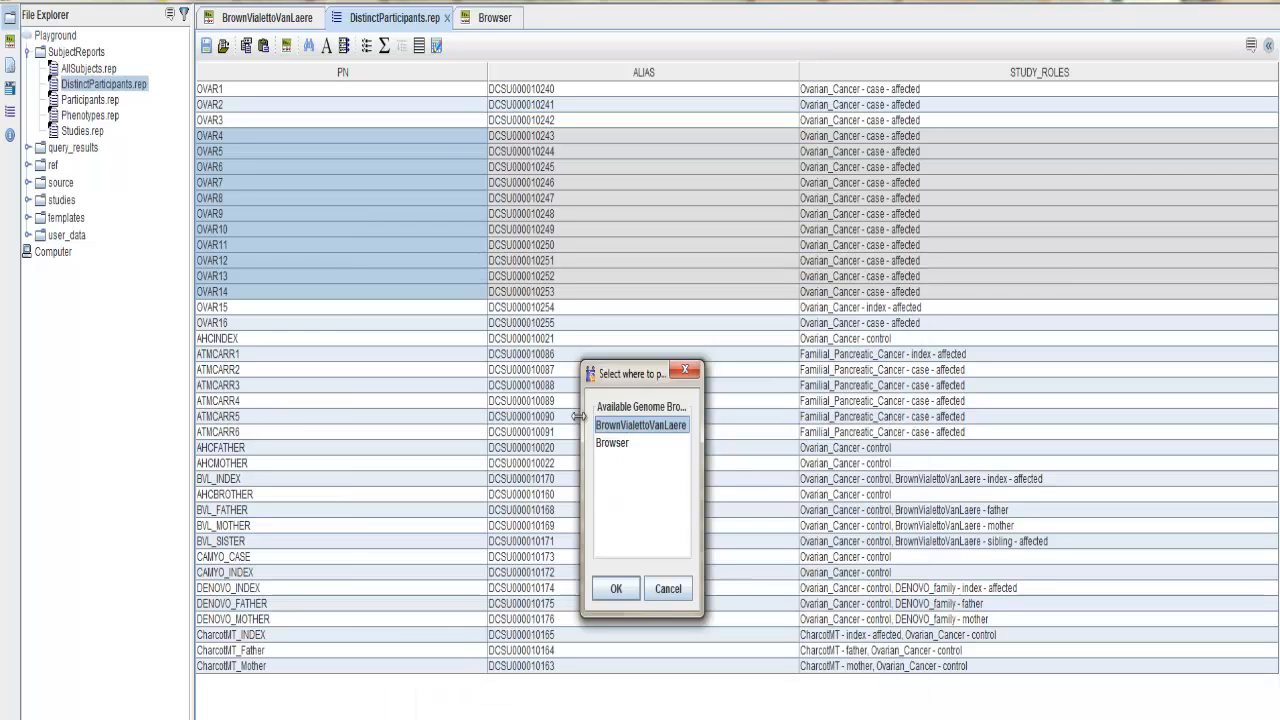
{"action": "left_click", "coordinate": [625, 589]}
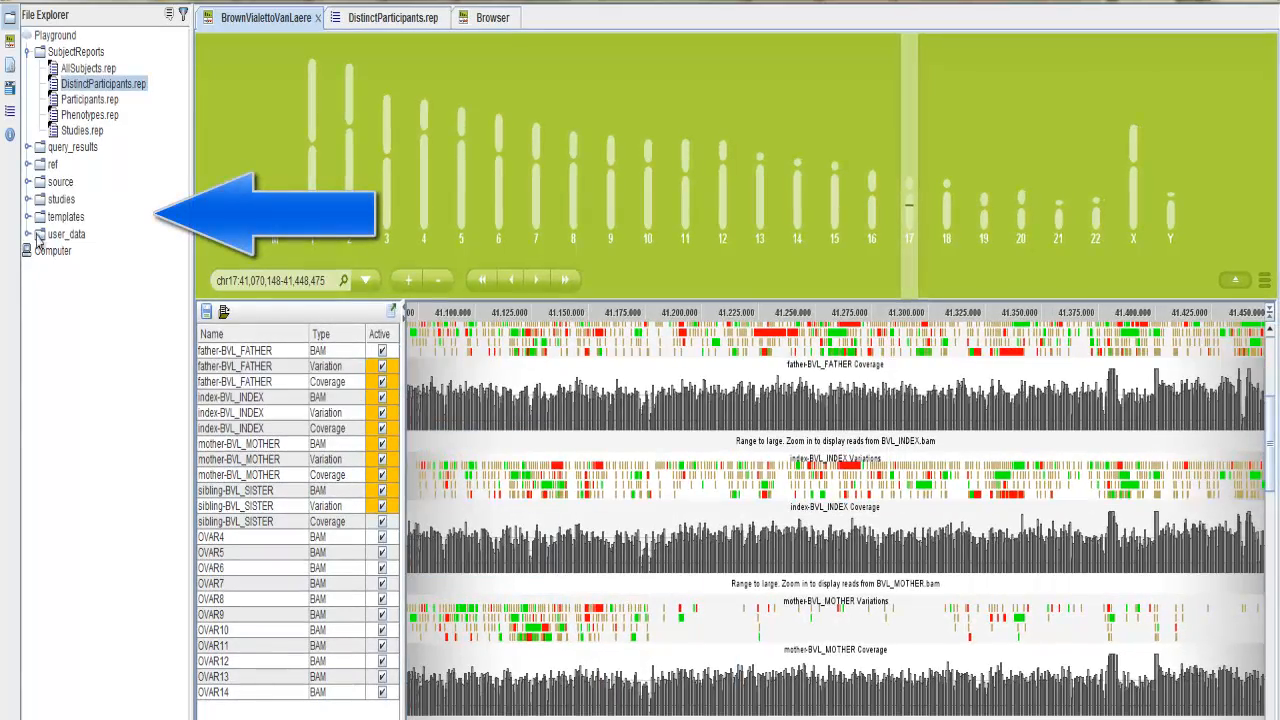
- Open the tracks.gb file of the BrownVialettoVanLaere study from the studies folder
{"action": "left_click", "coordinate": [28, 200]}
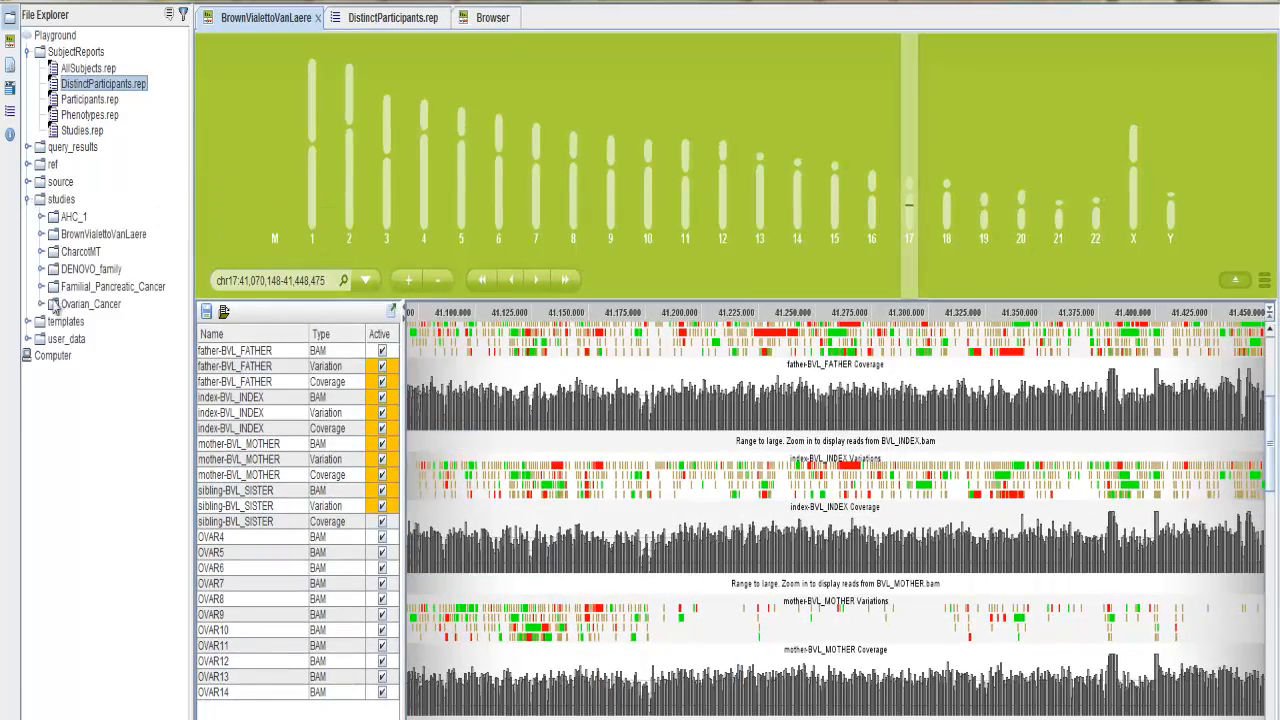
{"action": "left_click", "coordinate": [40, 234]}
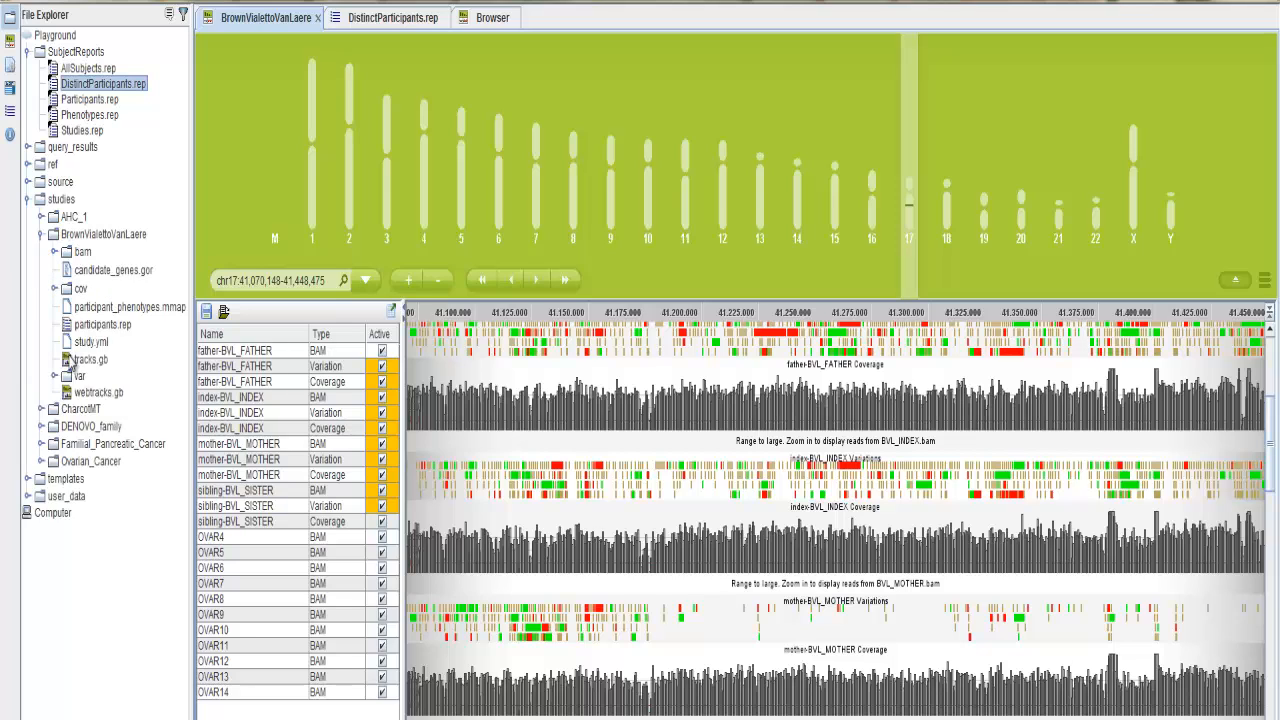
{"action": "double_click", "coordinate": [71, 362]}
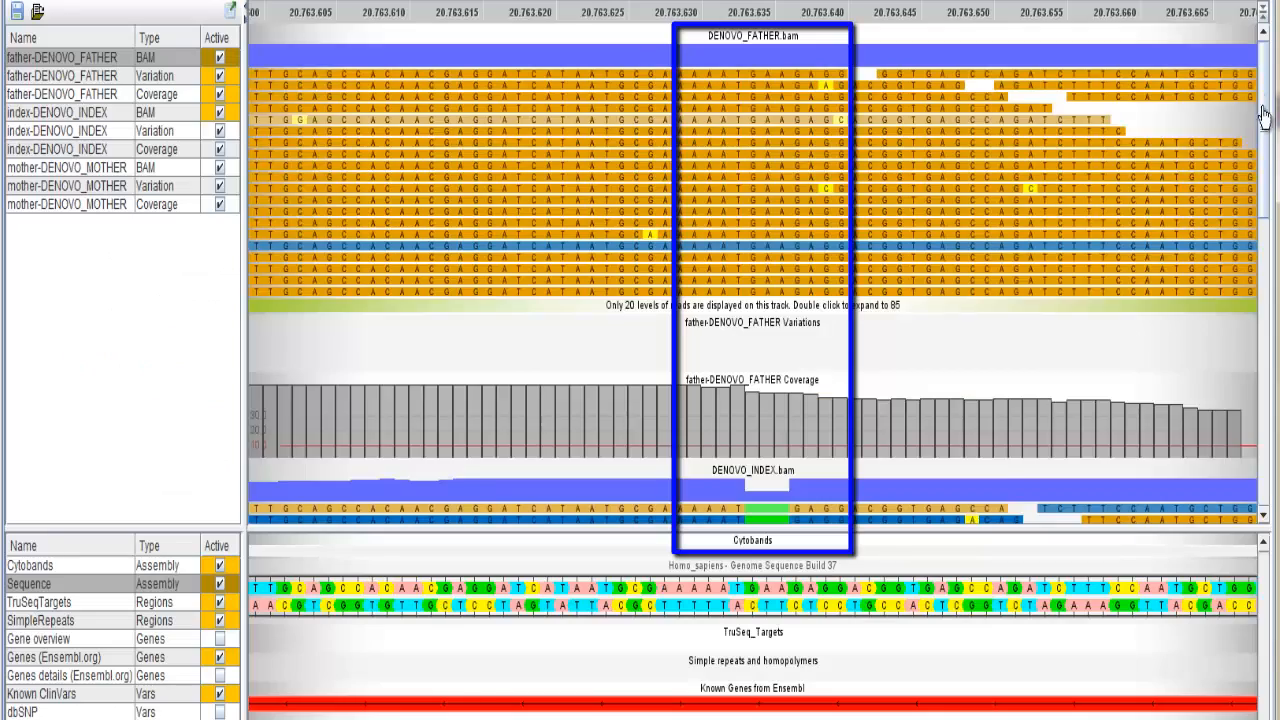
- Compare the DENOVO_FATHER and DENOVO_INDEX reads around position 20,763,635
{"action": "scroll", "coordinate": [1262, 246], "scroll_direction": "down", "scroll_amount": 5}
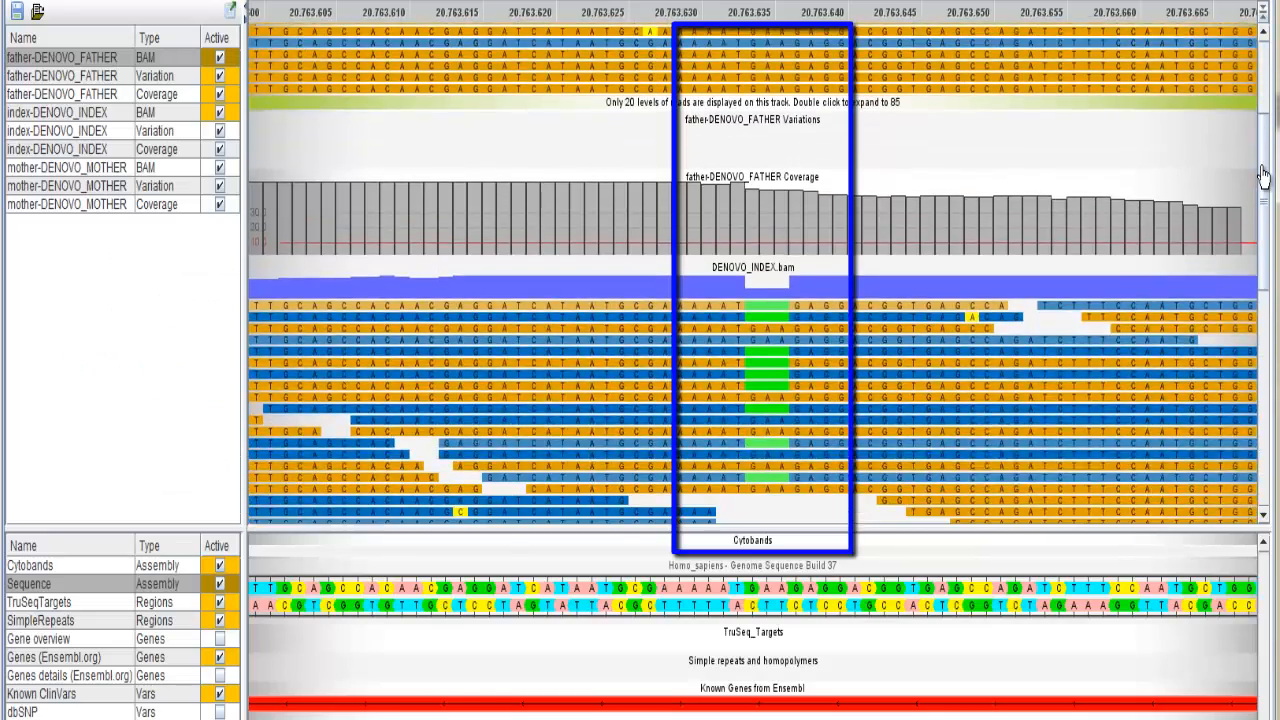
{"action": "mouse_move", "coordinate": [1262, 246]}
{"action": "left_mouse_down"}
{"action": "mouse_move", "coordinate": [1264, 420]}
{"action": "mouse_move", "coordinate": [1265, 45]}
{"action": "mouse_move", "coordinate": [1259, 400]}
{"action": "mouse_move", "coordinate": [1238, 137]}
{"action": "left_mouse_up"}
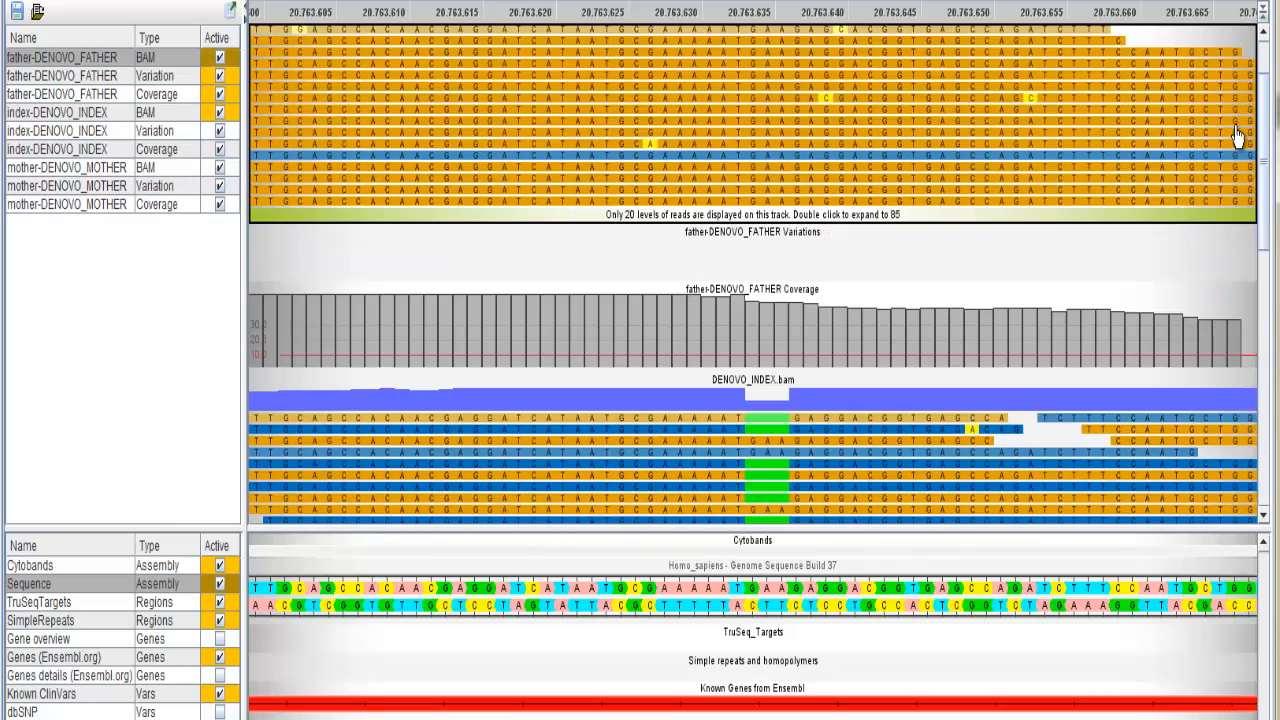